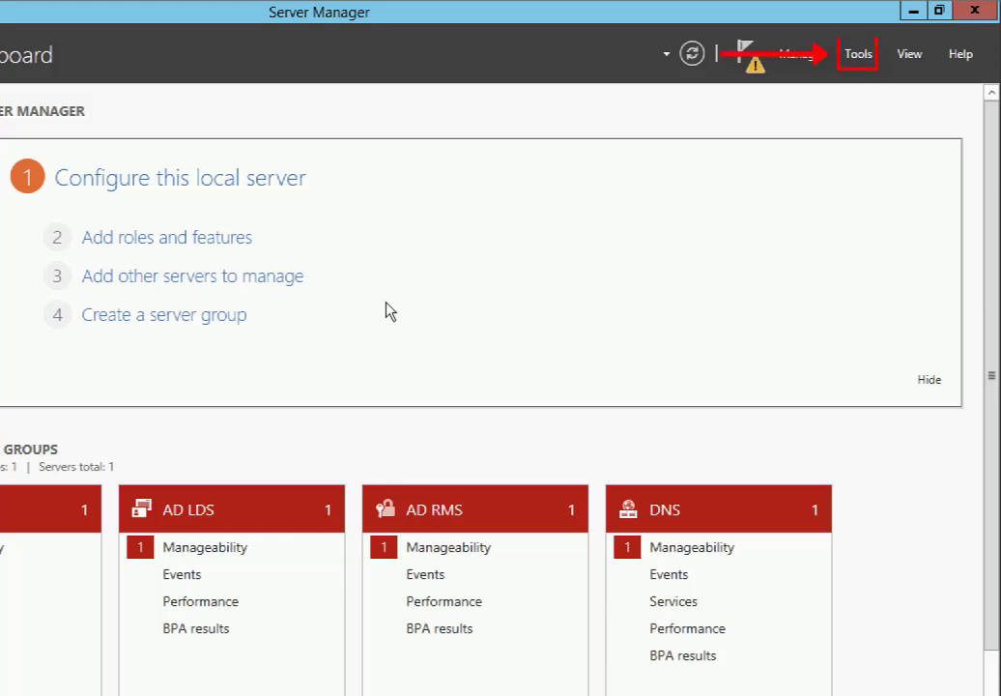
# In Active Directory Users and Computers, start a new Users account ZDLab with logon name zdlab.
pyautogui.click(858, 54)
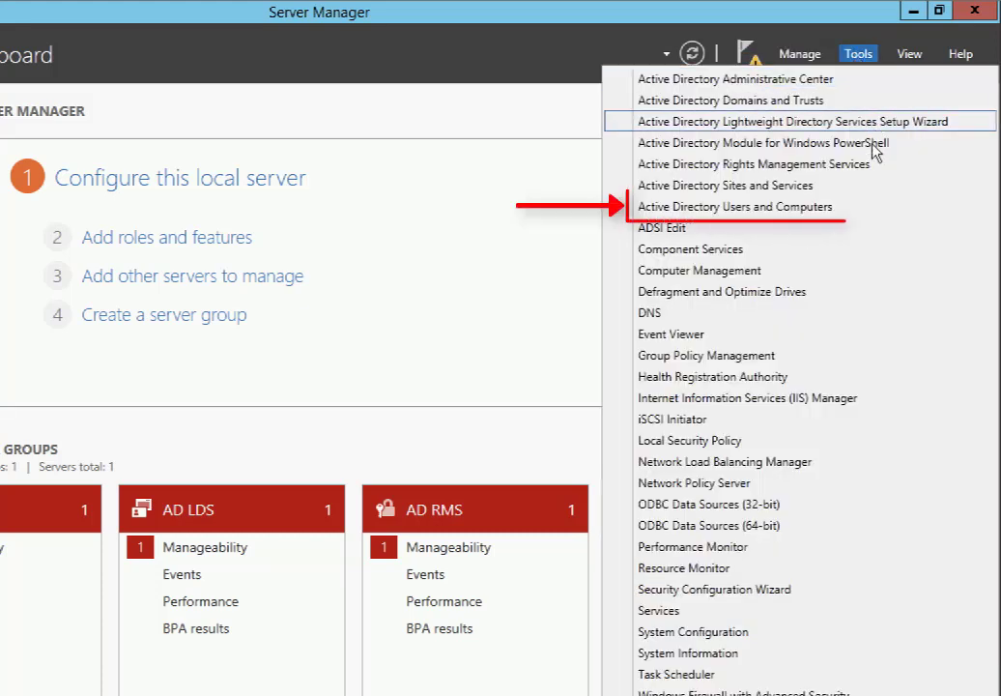
pyautogui.click(881, 207)
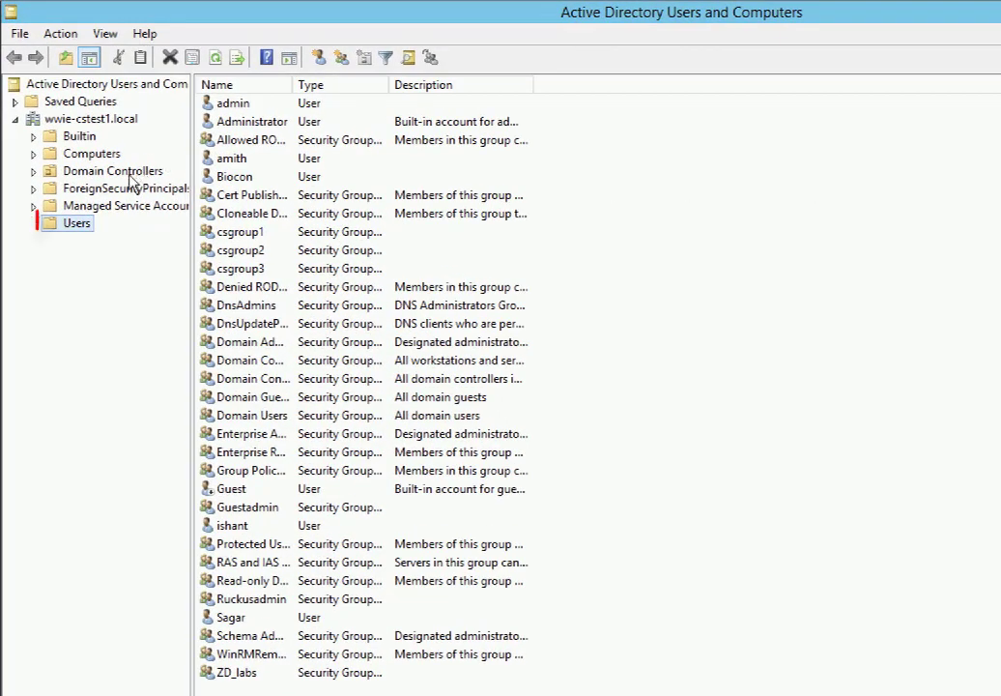
pyautogui.rightClick(79, 212)
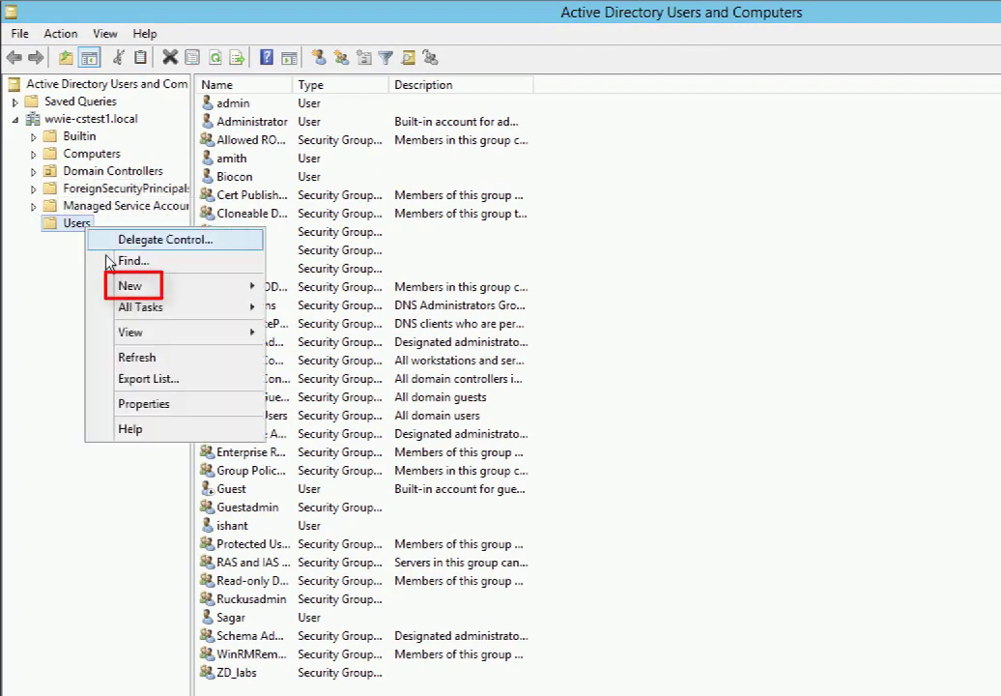
pyautogui.moveTo(157, 292)
pyautogui.click(307, 456)
pyautogui.write('ZD')
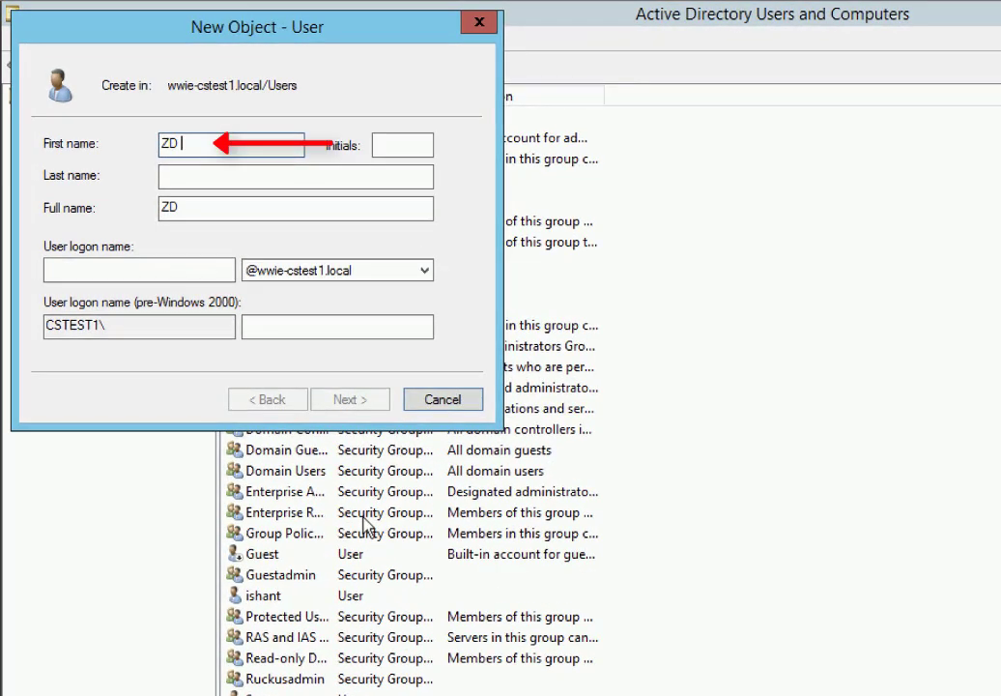
pyautogui.press('BackSpace')
pyautogui.write('Lab')
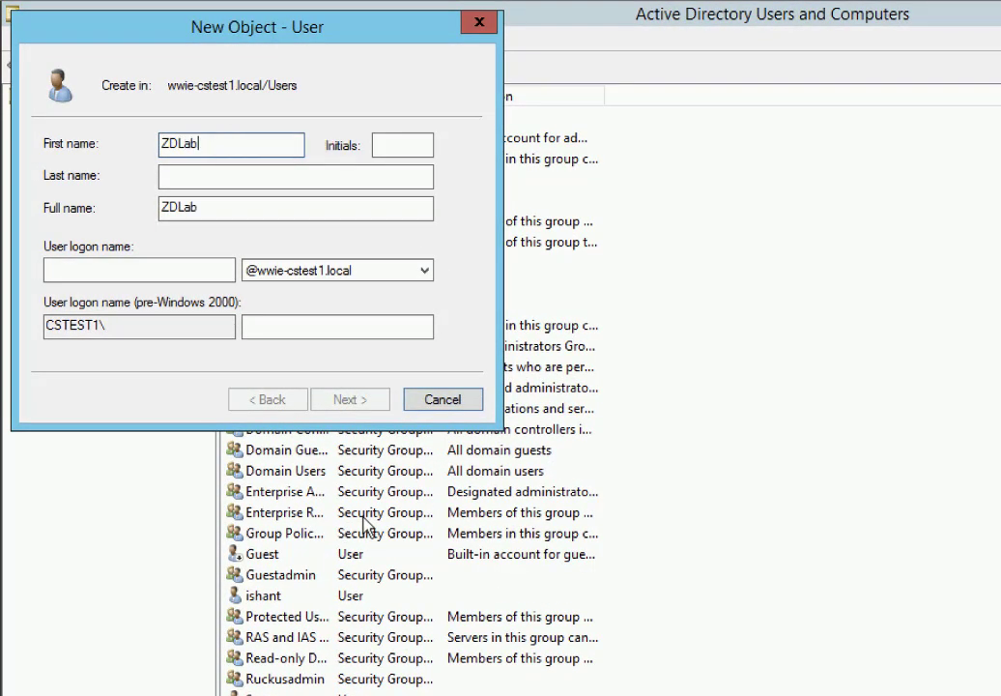
pyautogui.click(143, 271)
pyautogui.write('zdlab')
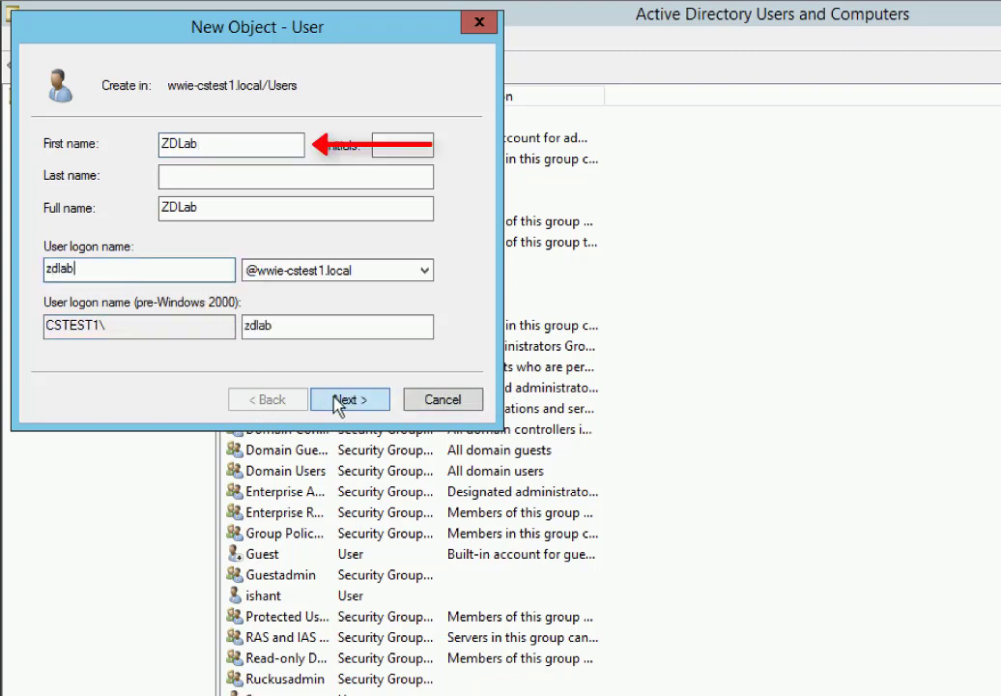
# Set ZDLab's password to never expire and finish creating the account.
pyautogui.click(338, 402)
pyautogui.write('•••••••••')
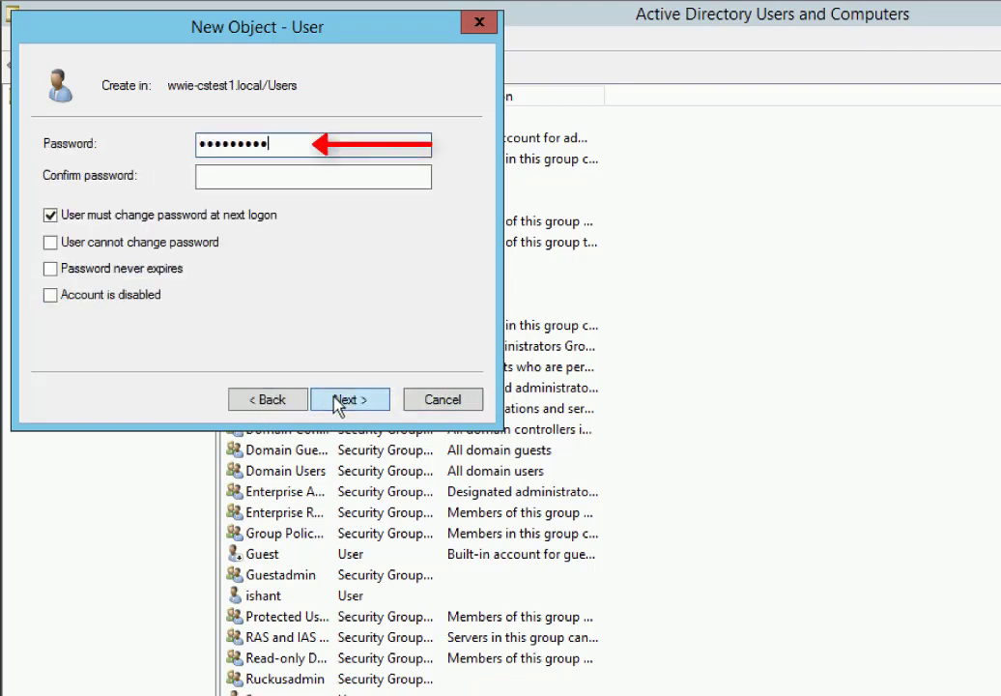
pyautogui.write('•')
pyautogui.press('Tab')
pyautogui.write('••••••••••')
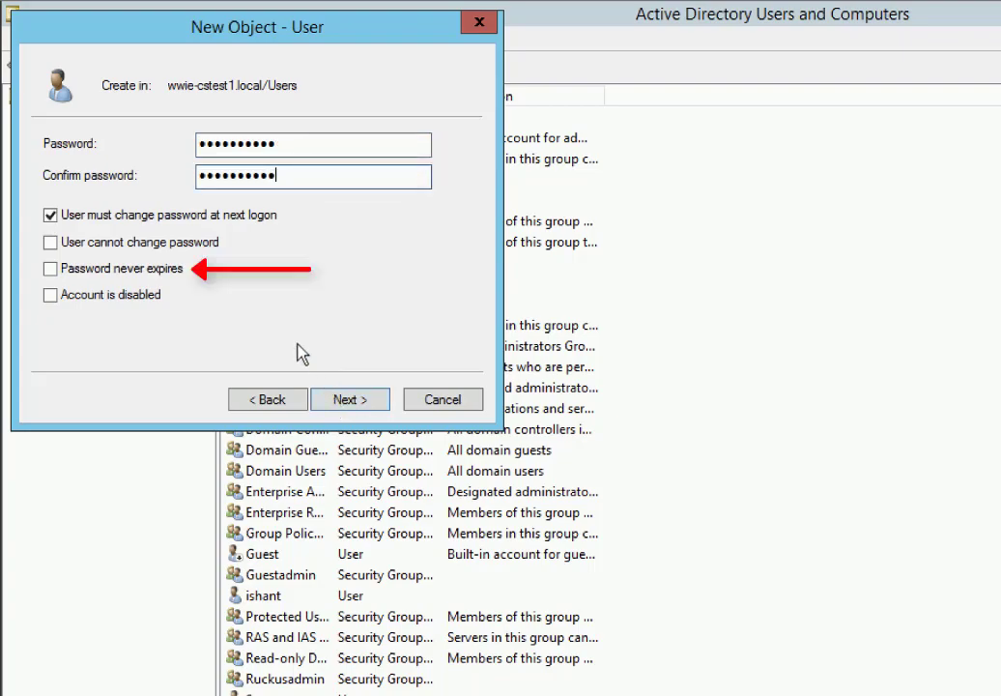
pyautogui.click(140, 270)
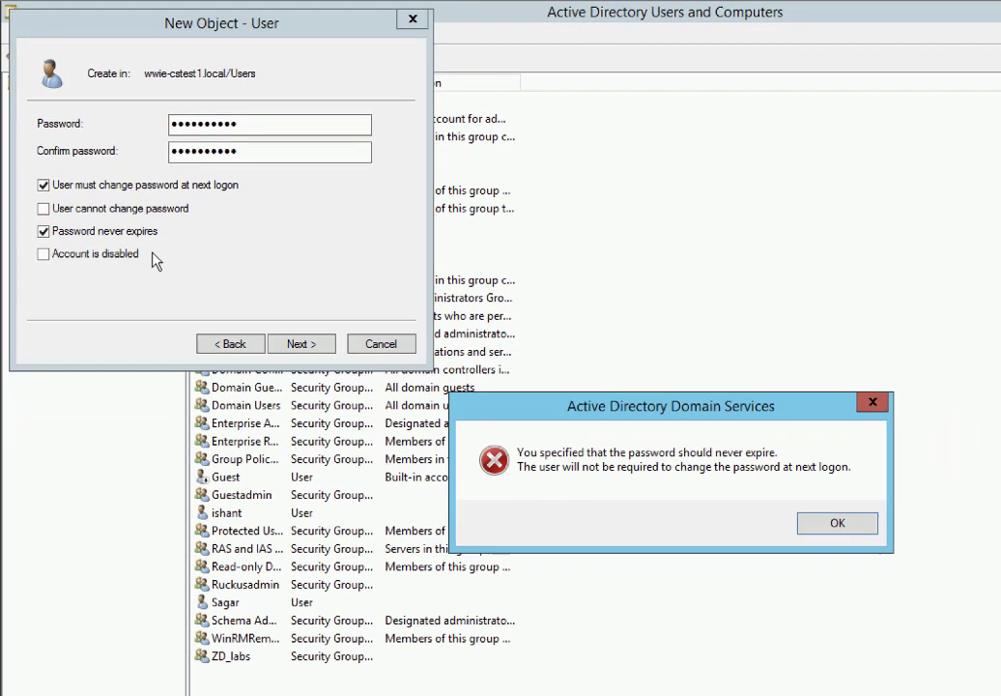
pyautogui.click(827, 530)
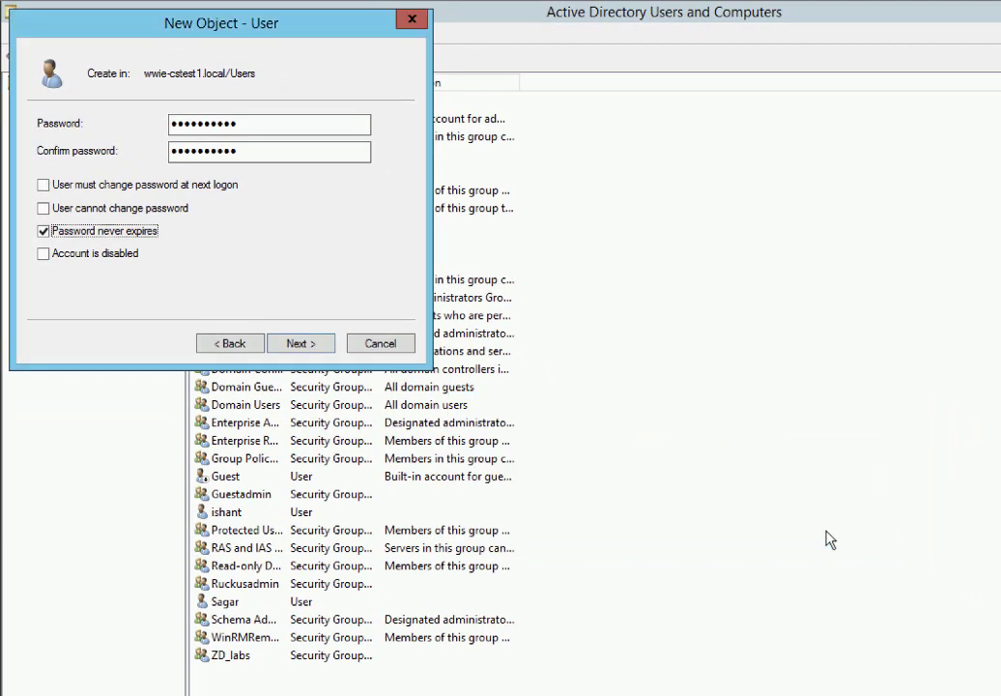
pyautogui.click(298, 345)
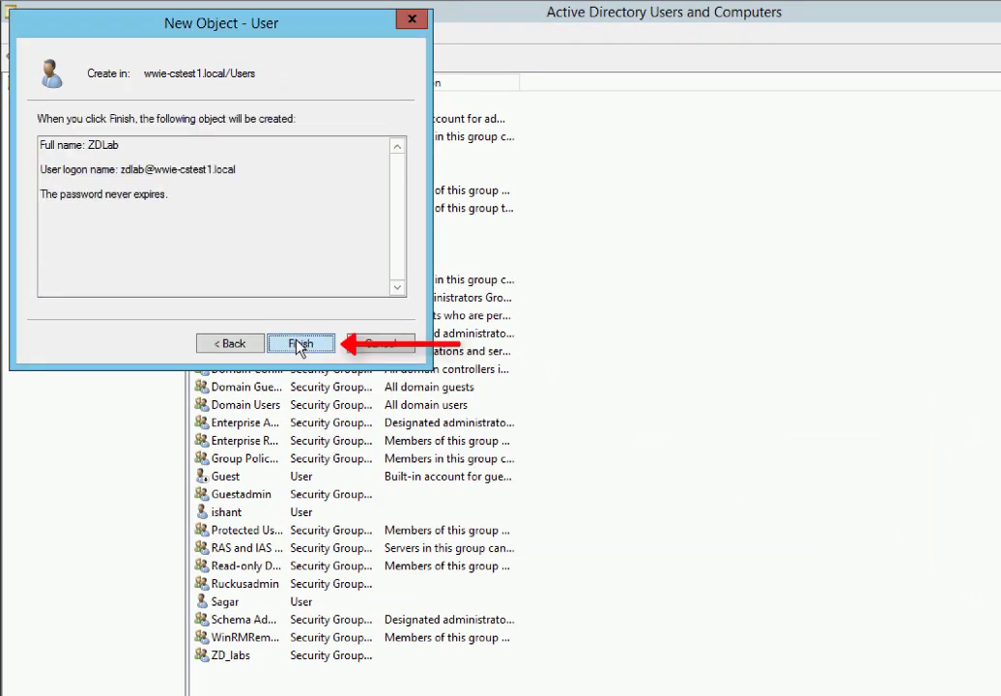
pyautogui.click(299, 344)
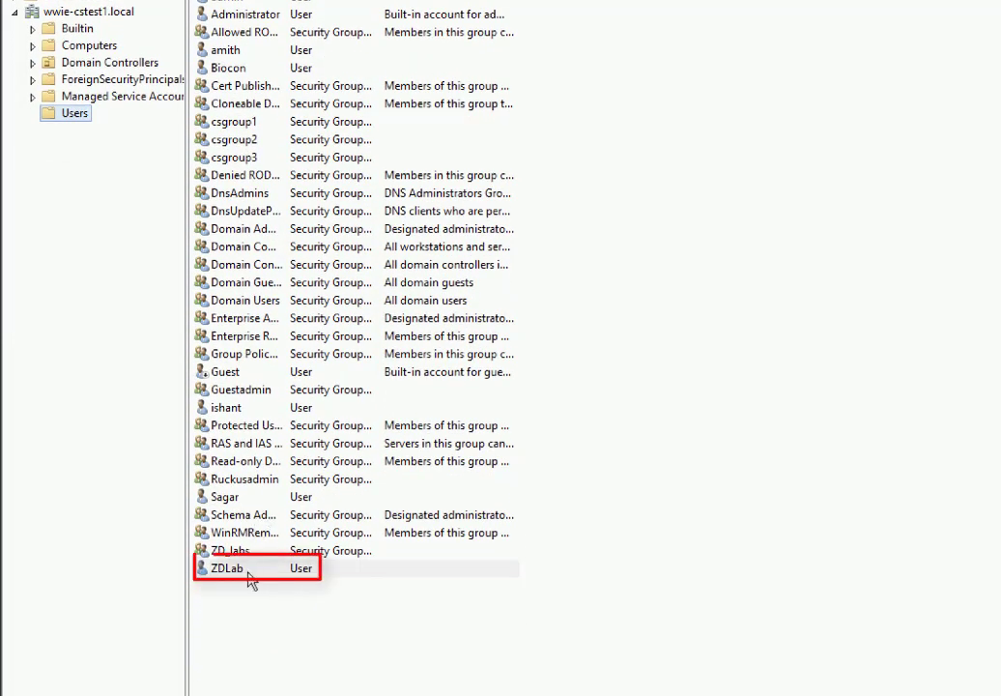
# Allow network access in ZDLab's Dial-in properties.
pyautogui.rightClick(248, 573)
pyautogui.click(264, 534)
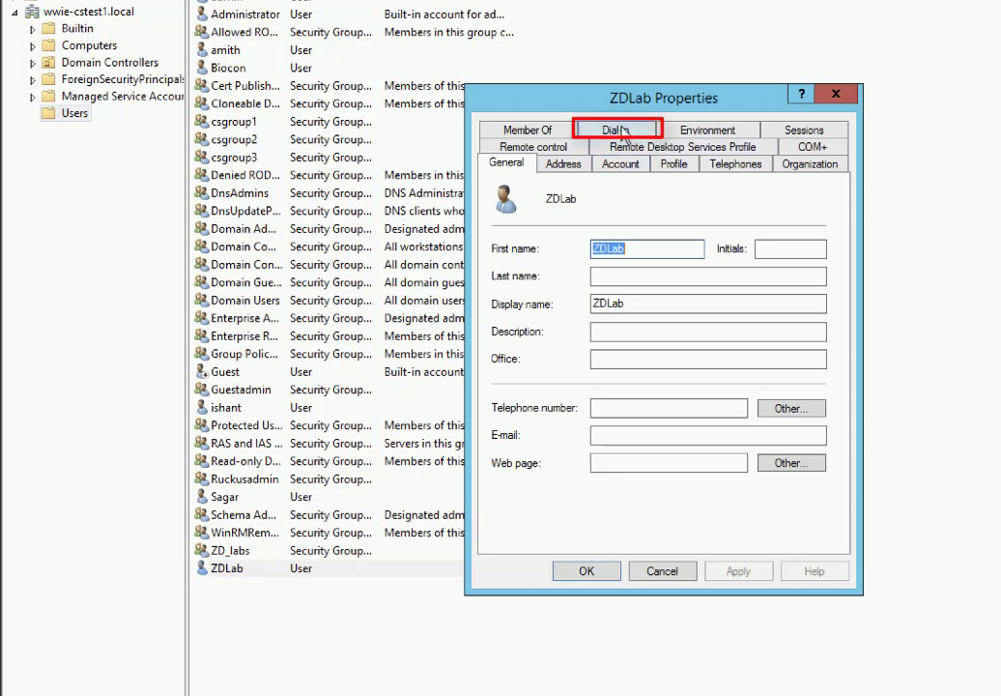
pyautogui.click(619, 130)
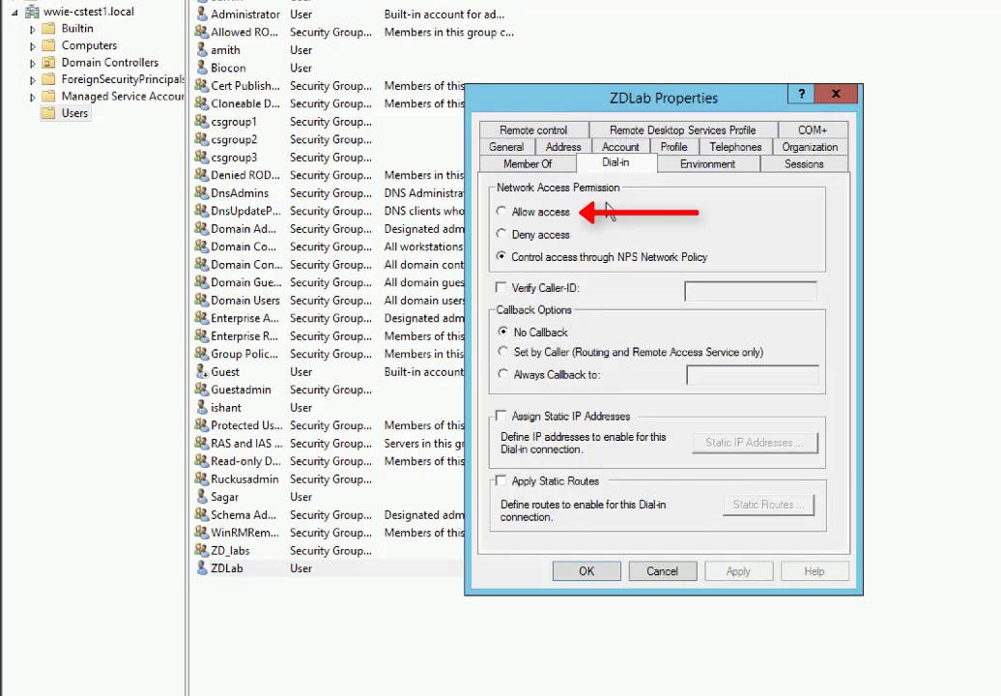
pyautogui.click(532, 216)
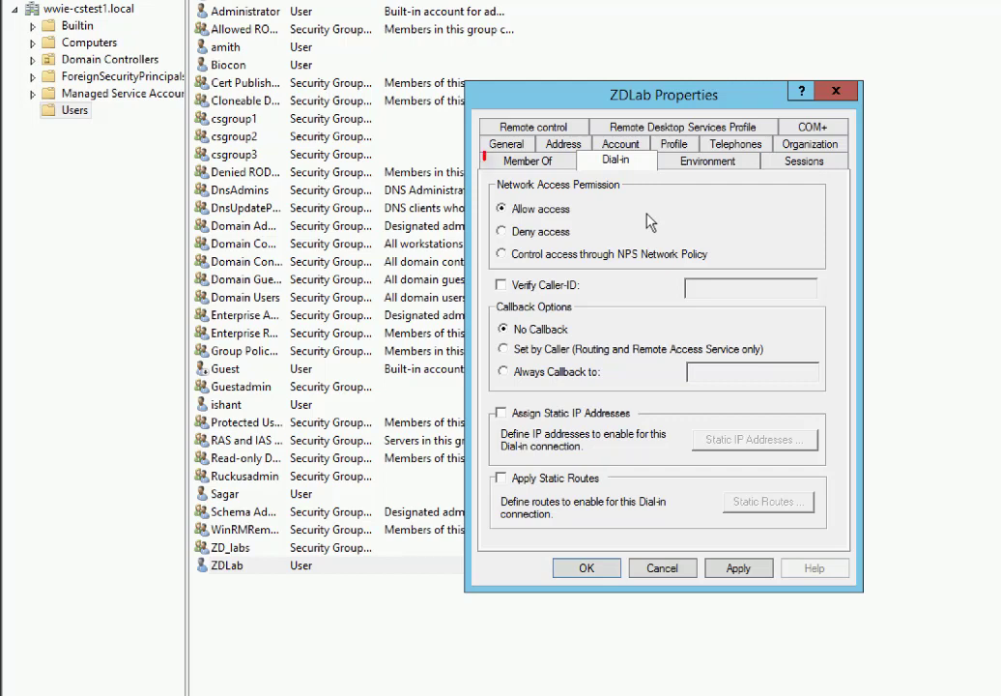
# Add ZDLab to the ZD_labs group and apply the changes.
pyautogui.click(556, 164)
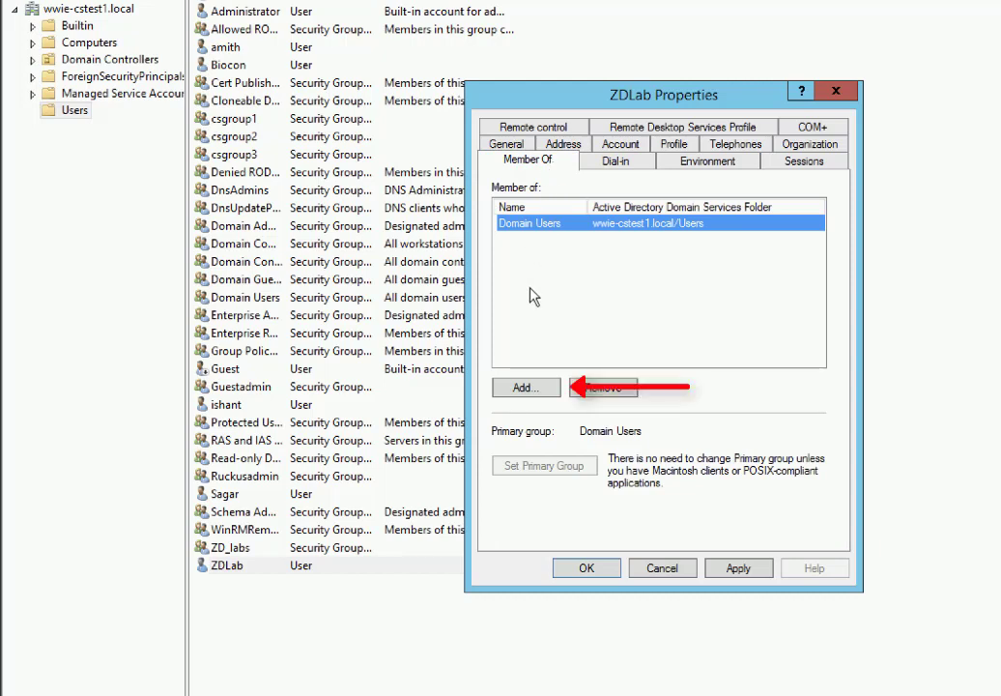
pyautogui.click(528, 386)
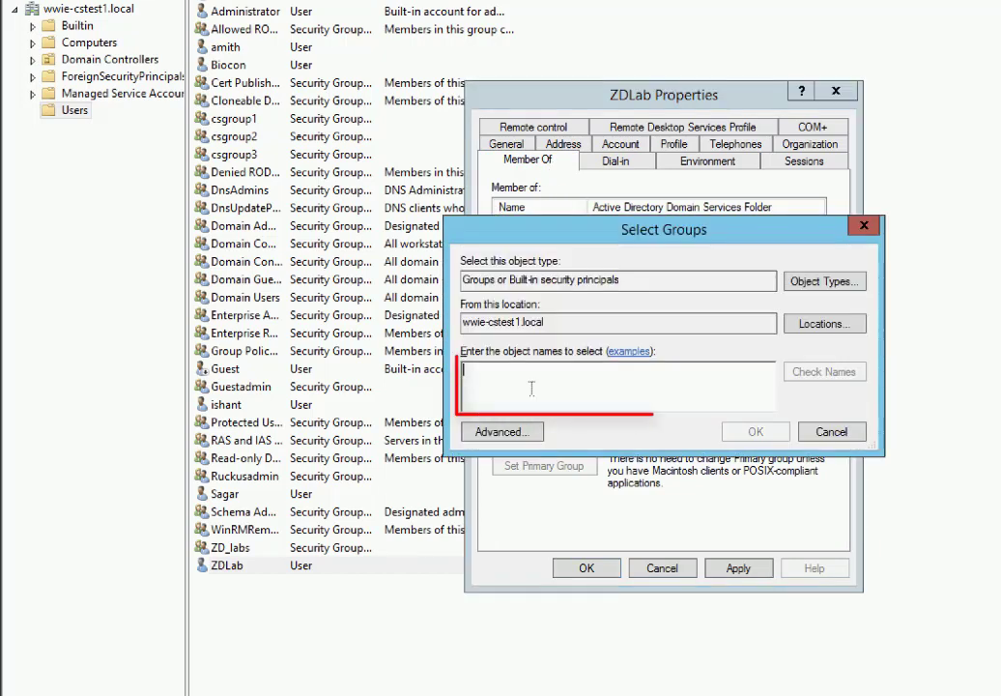
pyautogui.write('zd')
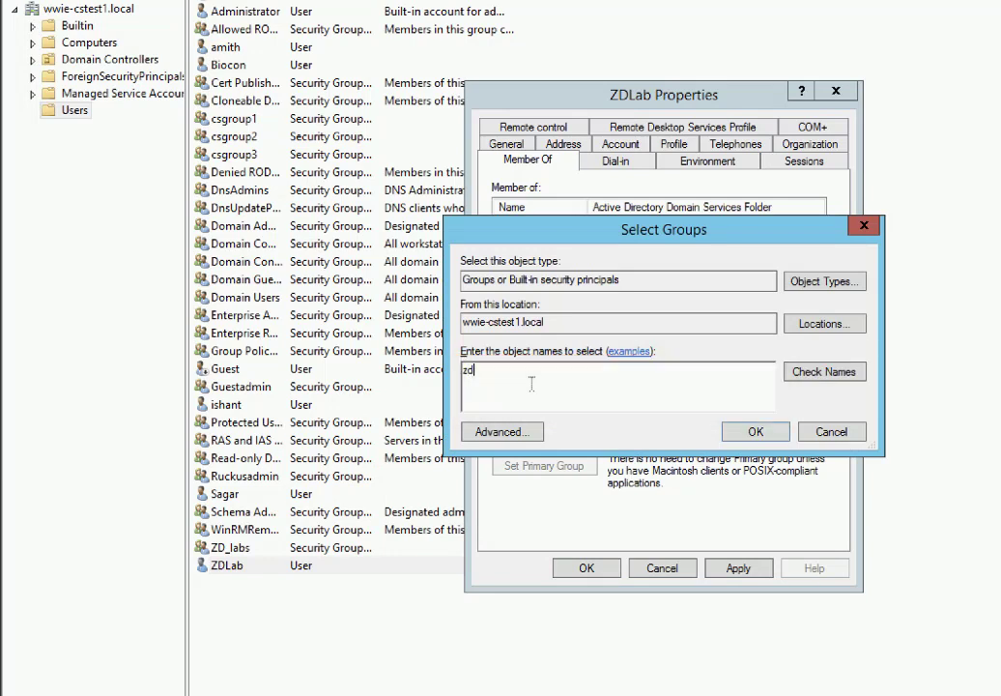
pyautogui.click(810, 375)
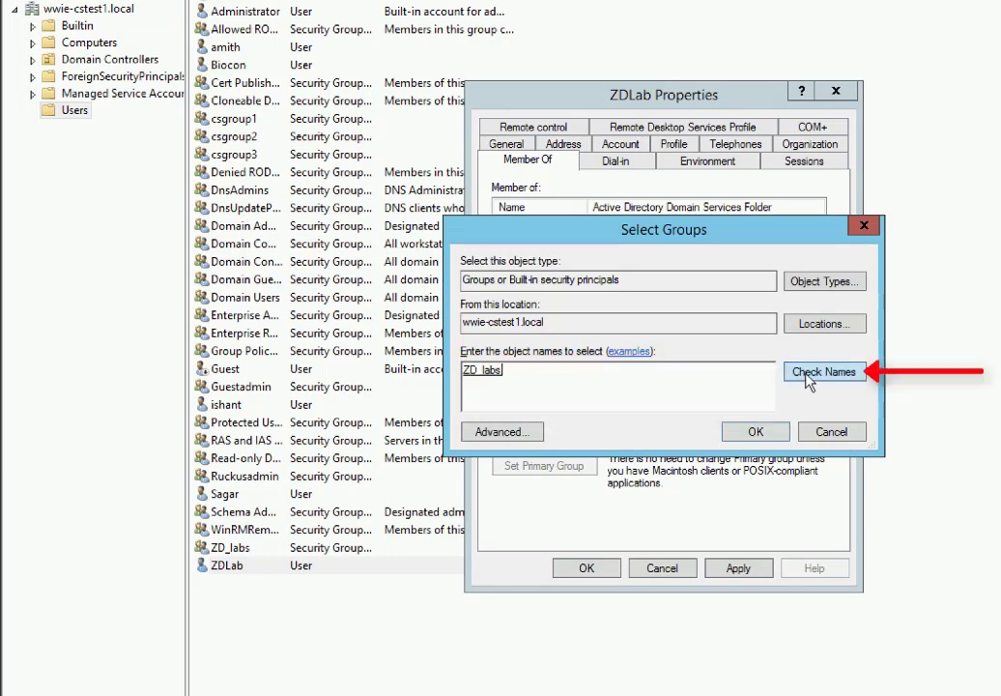
pyautogui.click(755, 432)
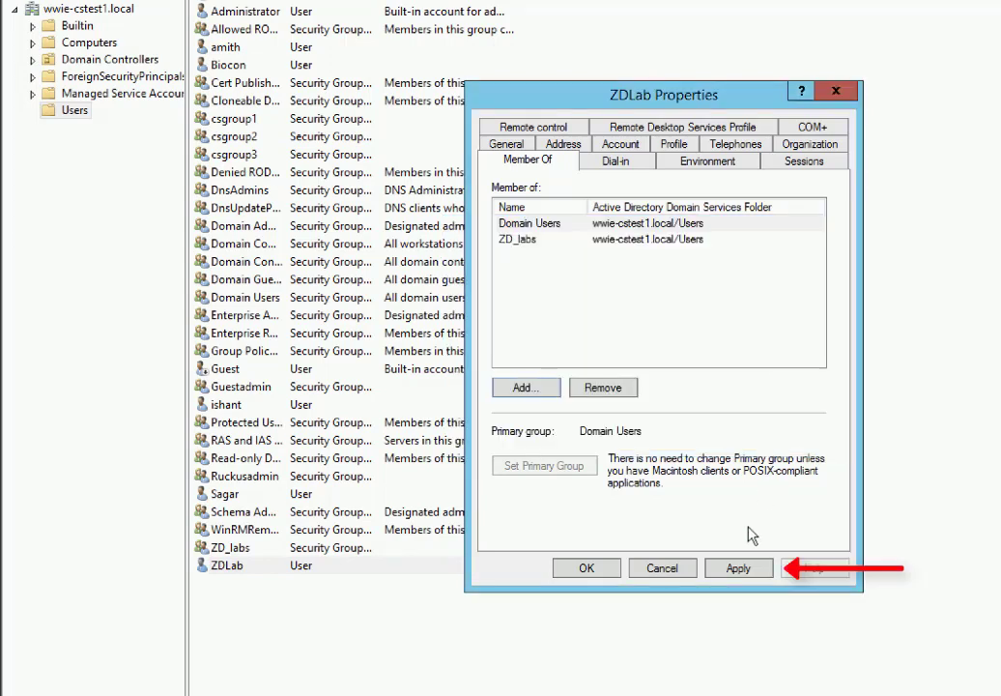
pyautogui.click(741, 570)
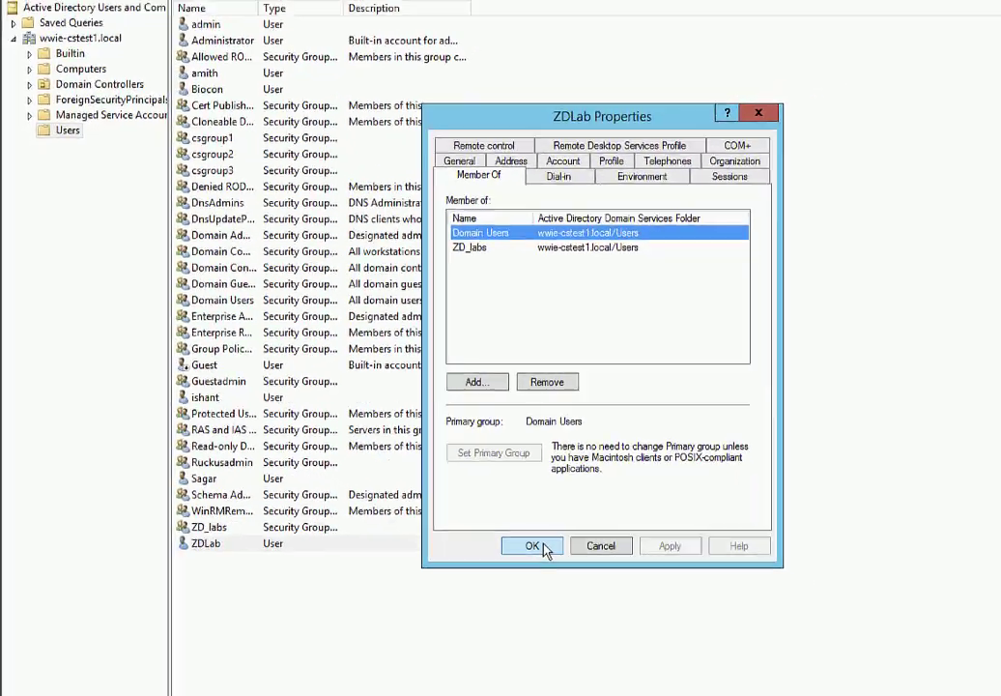
# Launch Network Policy Server from Server Manager and show its configured RADIUS clients.
pyautogui.click(595, 569)
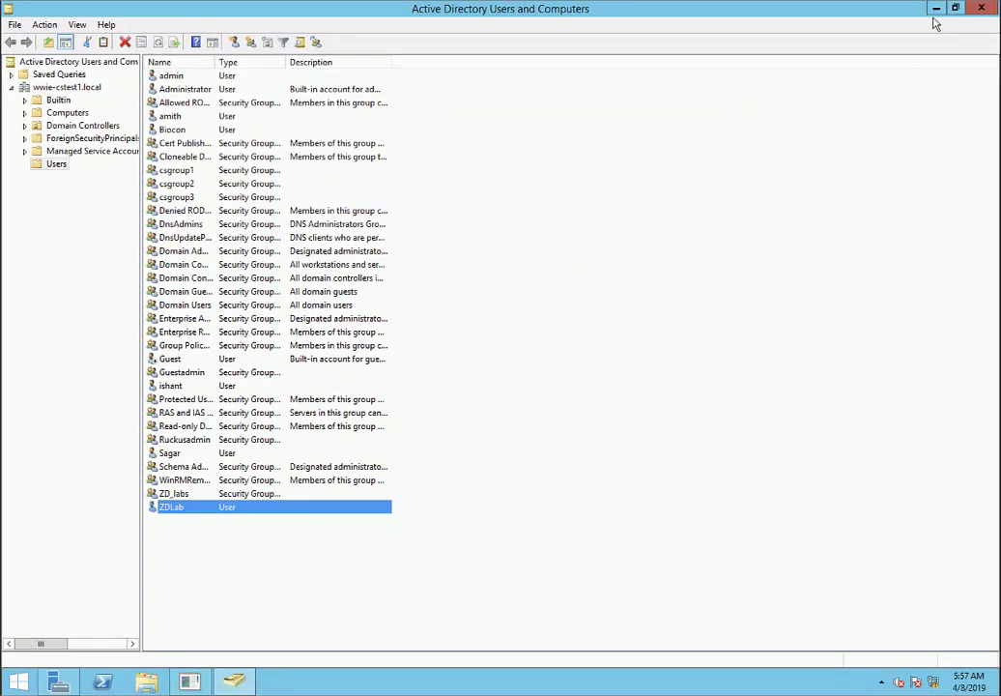
pyautogui.click(936, 8)
pyautogui.click(859, 56)
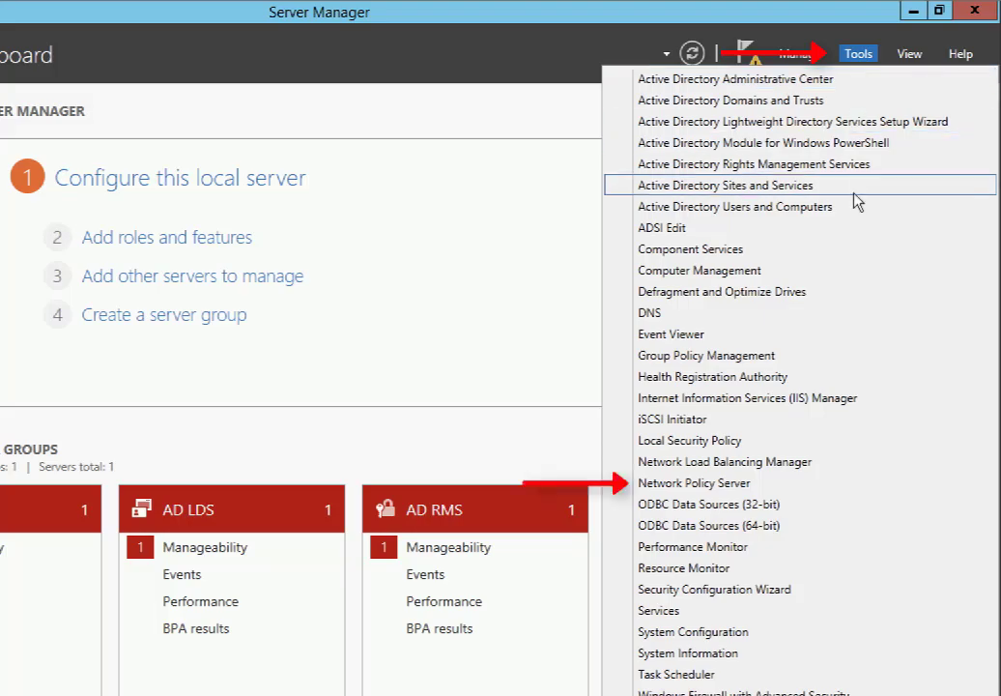
pyautogui.click(791, 478)
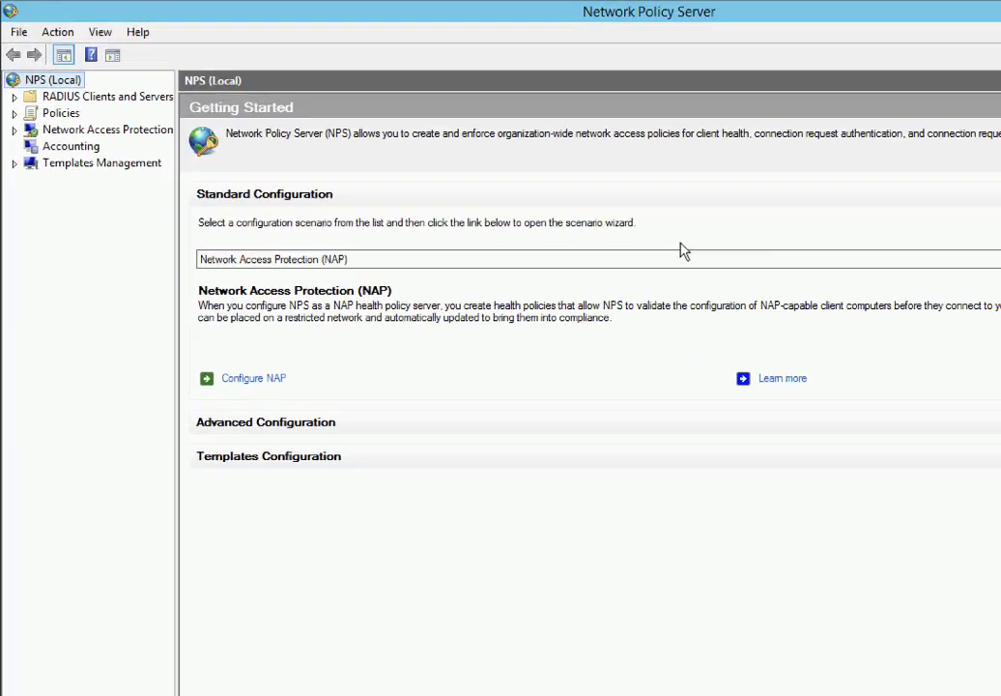
pyautogui.click(136, 99)
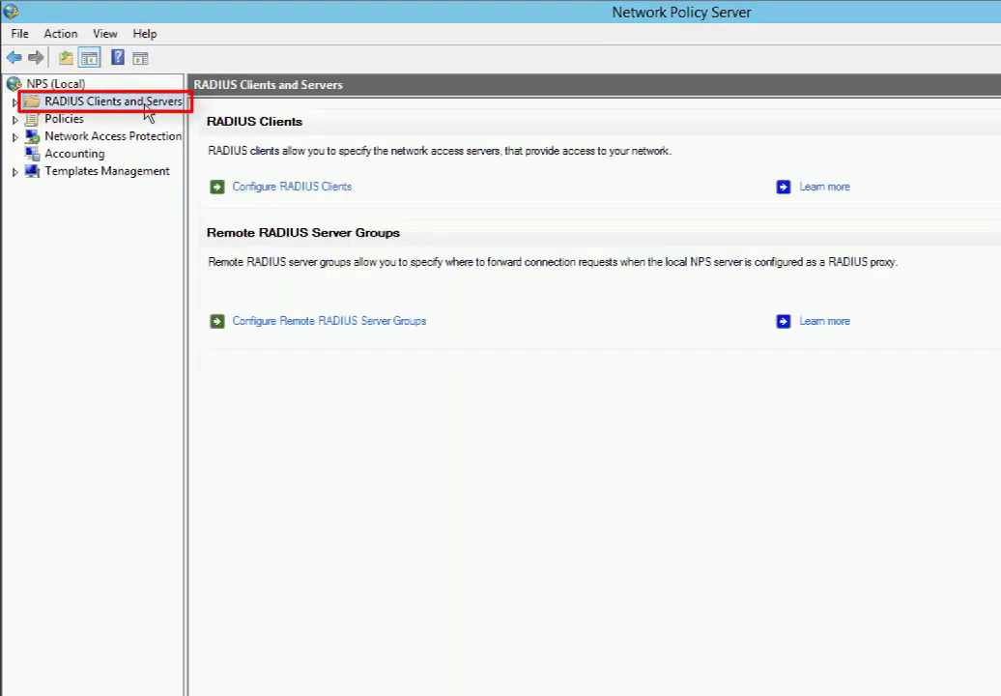
pyautogui.click(267, 188)
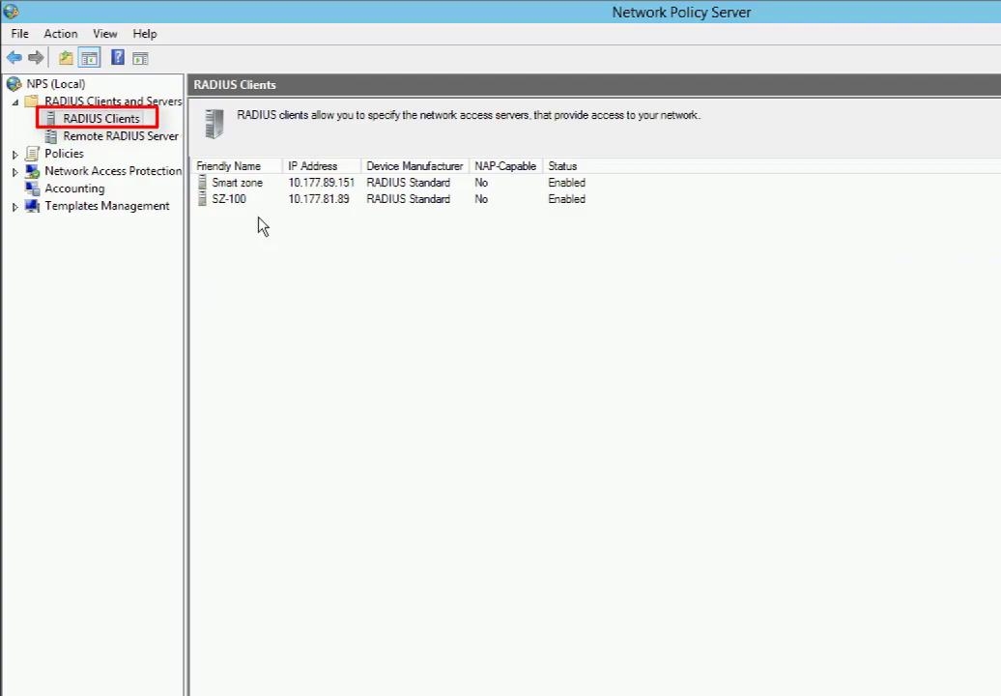
# Add a new RADIUS client named ZoneDirector at 10.177.81.42 and verify its address.
pyautogui.rightClick(96, 117)
pyautogui.click(106, 128)
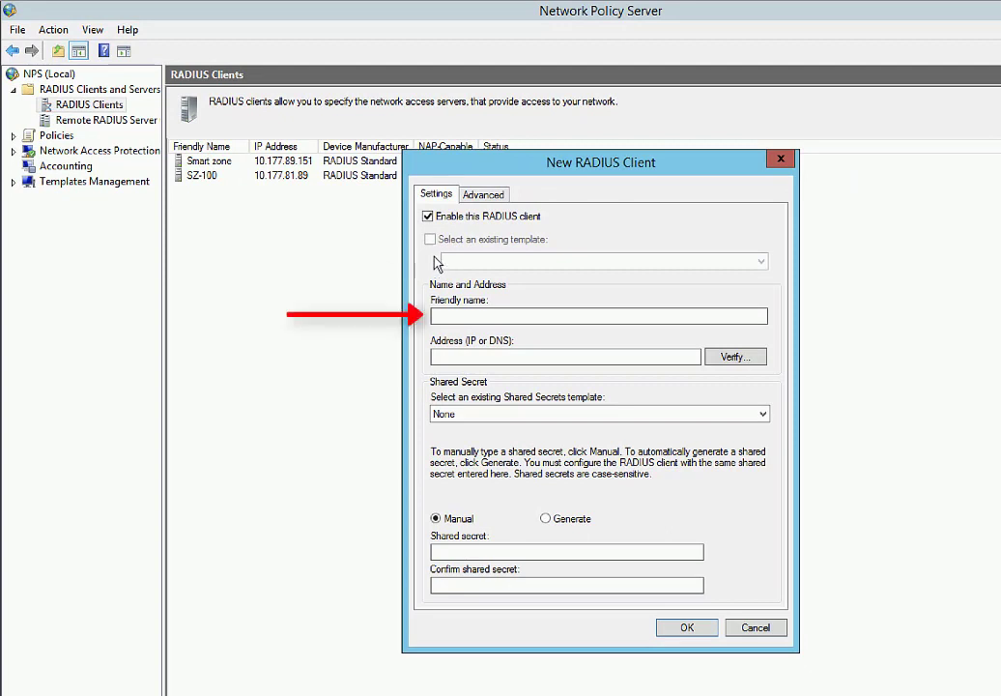
pyautogui.click(450, 315)
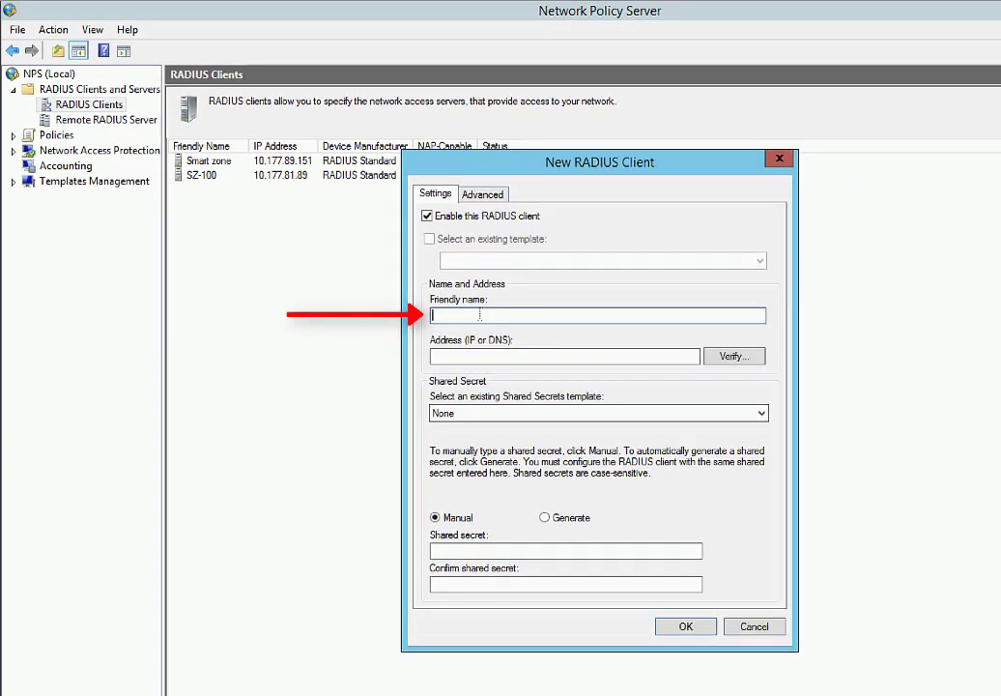
pyautogui.write('ZoneDirector')
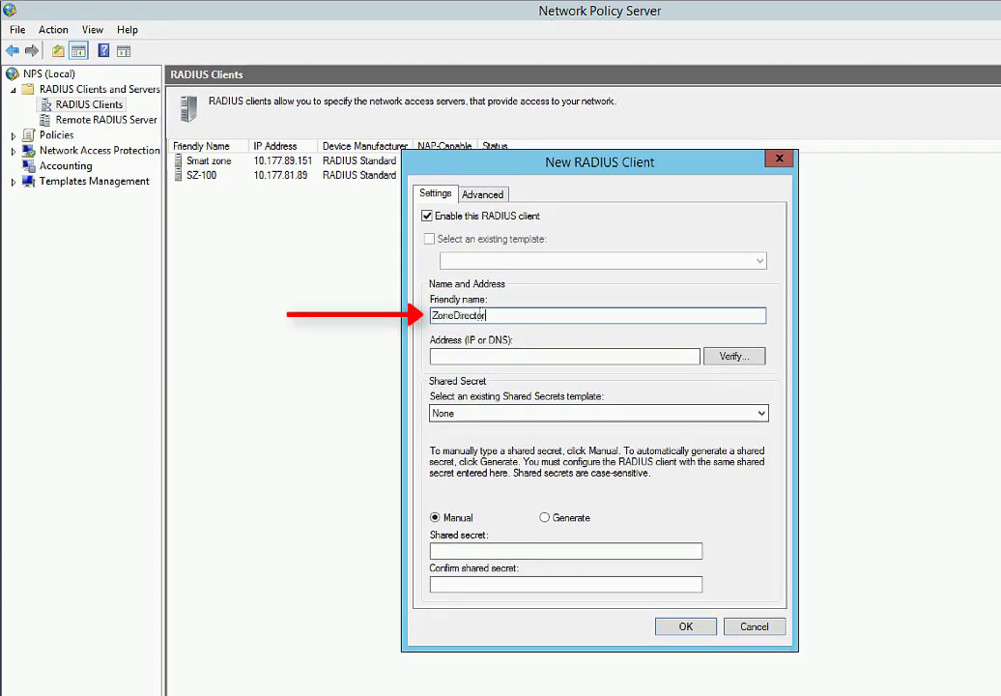
pyautogui.click(470, 355)
pyautogui.write('10.177.8')
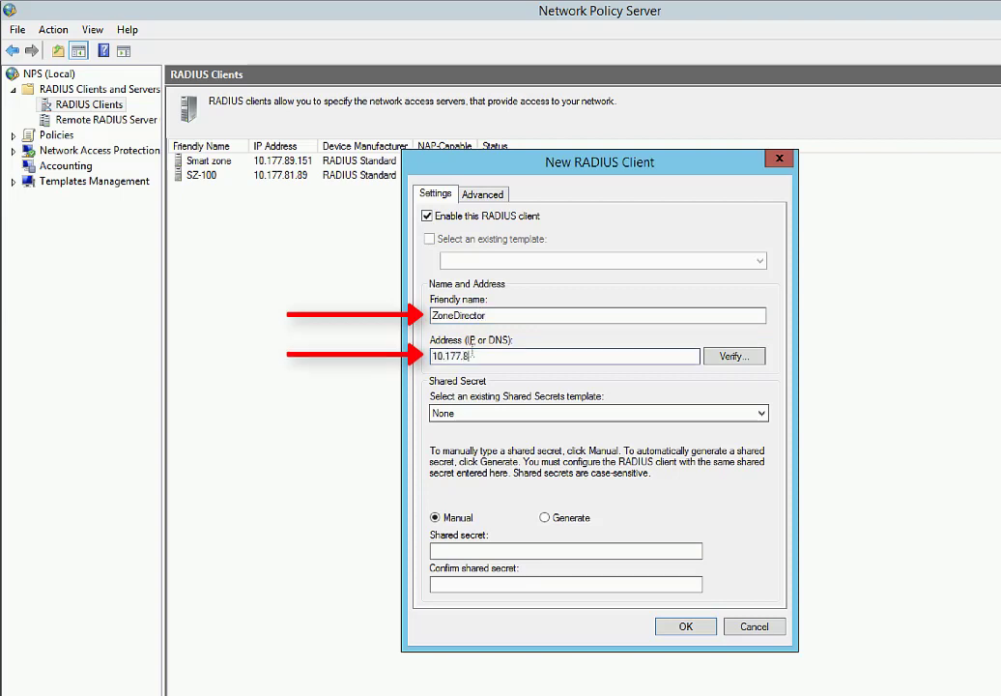
pyautogui.write('1.42')
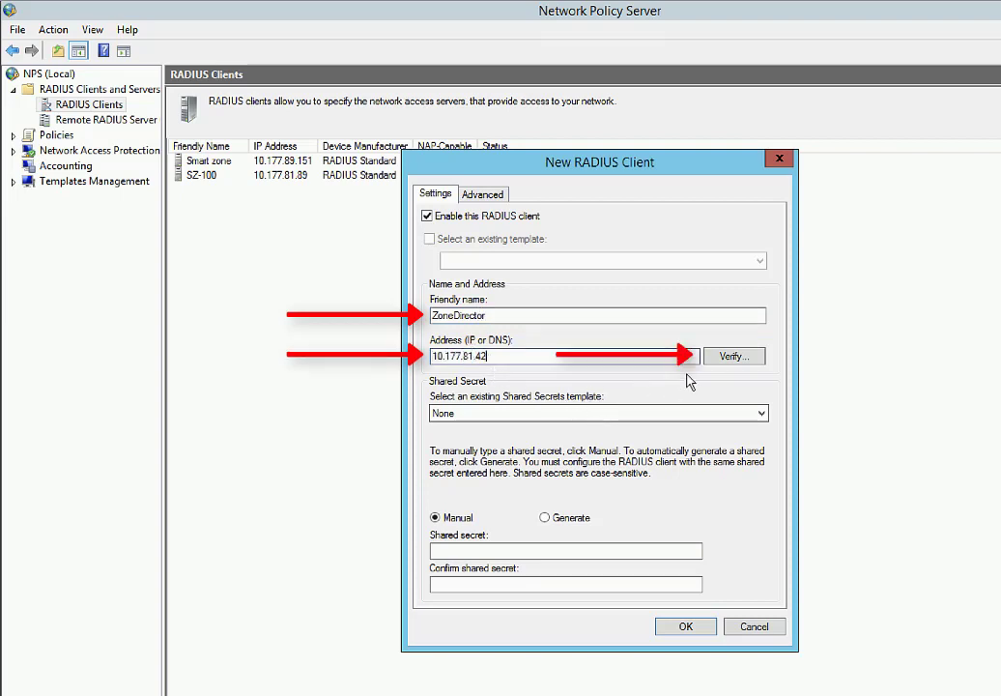
pyautogui.click(725, 358)
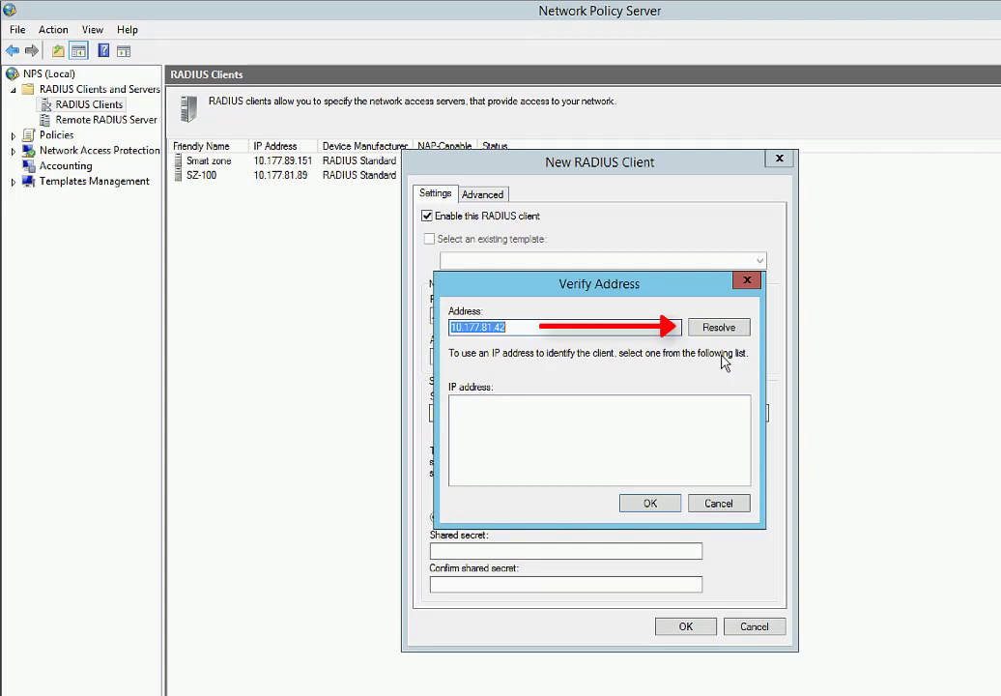
pyautogui.click(718, 330)
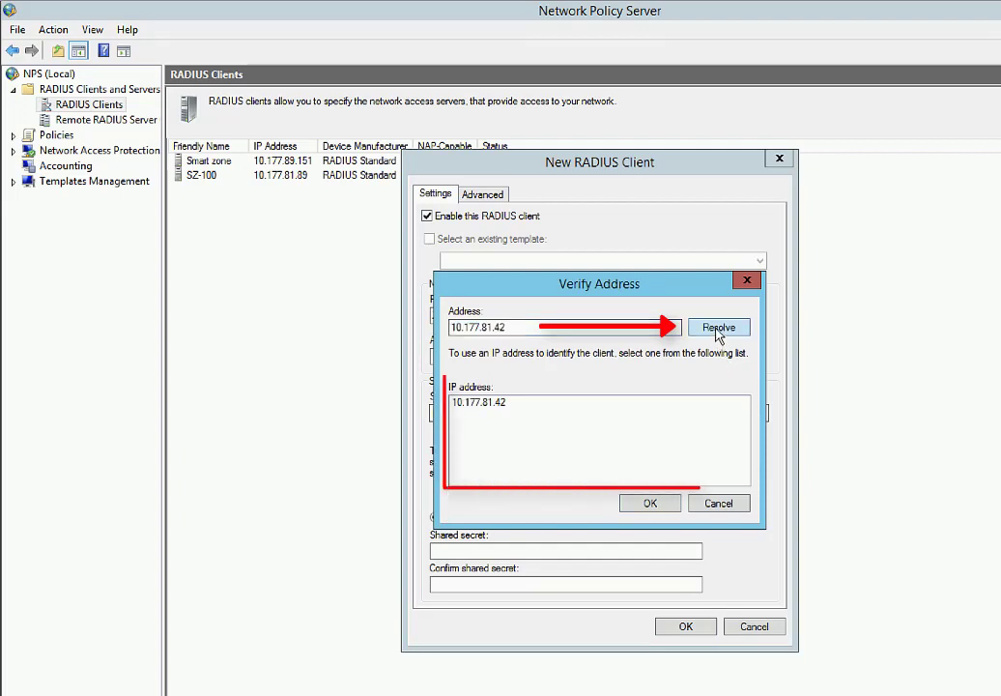
pyautogui.click(650, 502)
# Enter and confirm the shared secret, then save the ZoneDirector client.
pyautogui.click(597, 550)
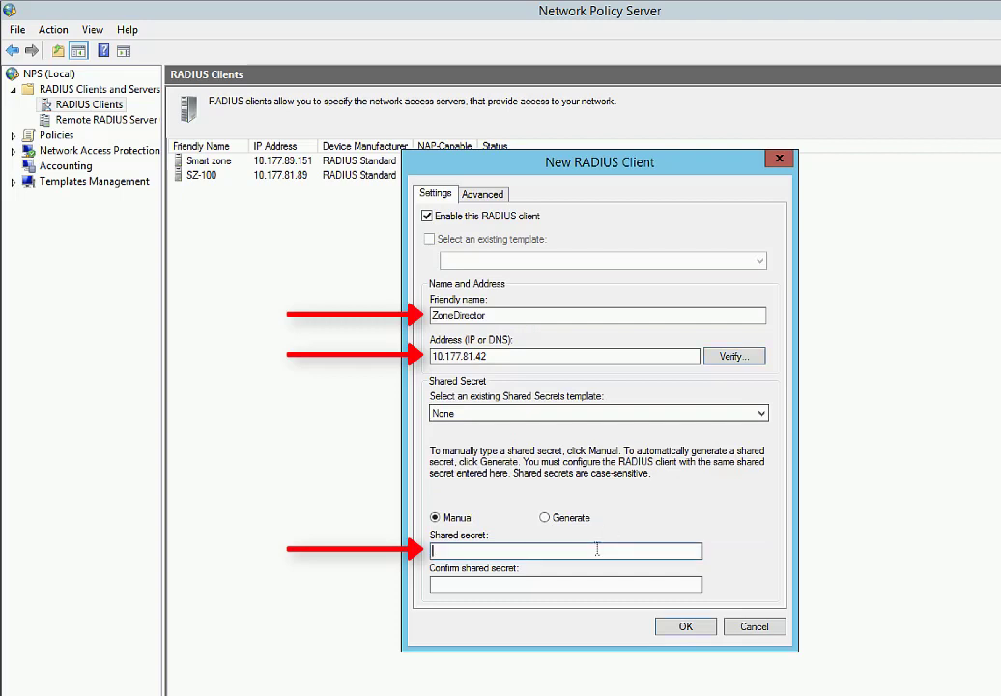
pyautogui.write('**********')
pyautogui.press('Tab')
pyautogui.write('**********')
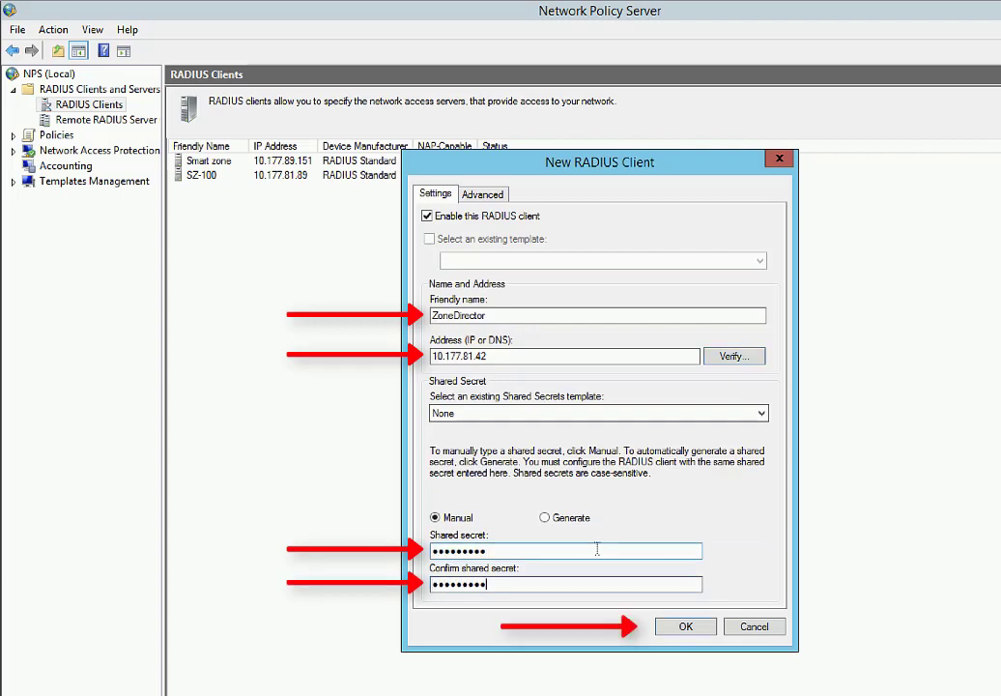
pyautogui.click(679, 626)
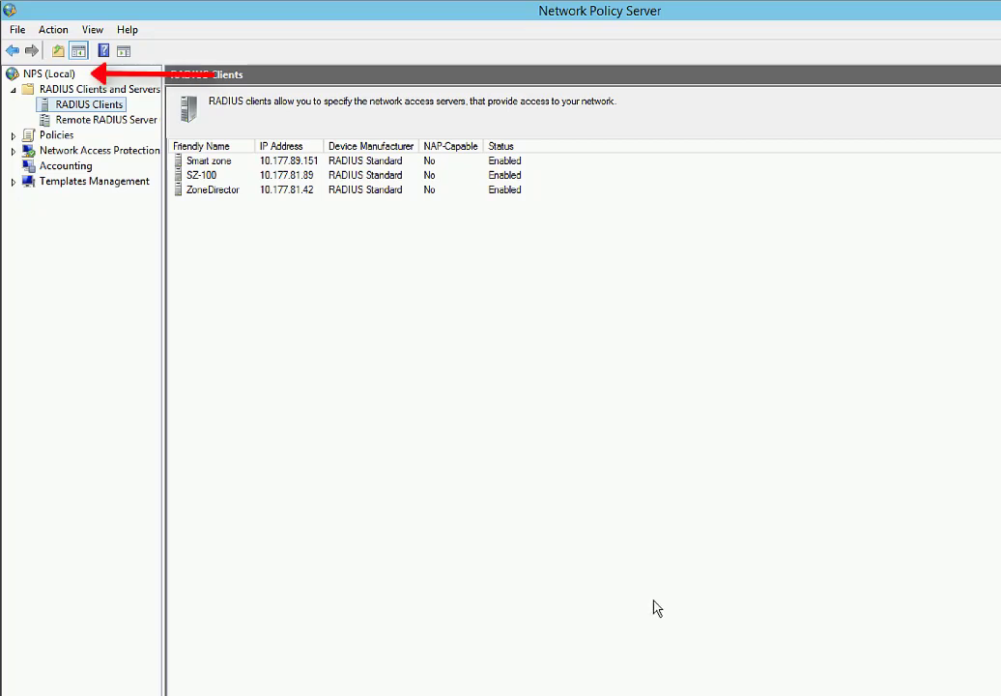
# Launch the 'RADIUS server for 802.1X' configuration wizard from the NPS getting started page.
pyautogui.click(41, 75)
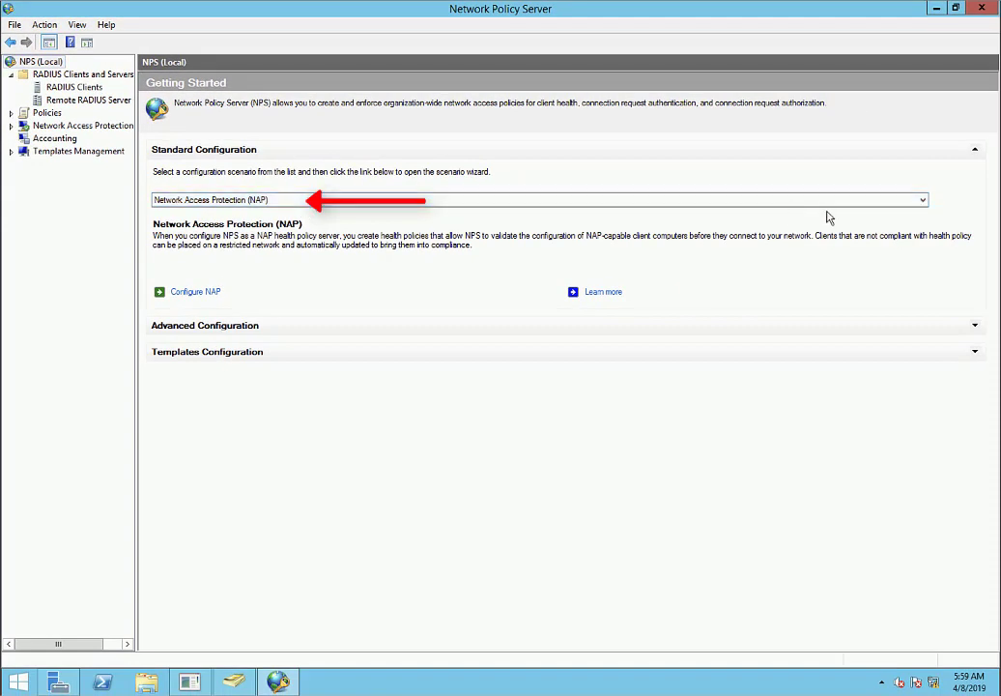
pyautogui.click(918, 201)
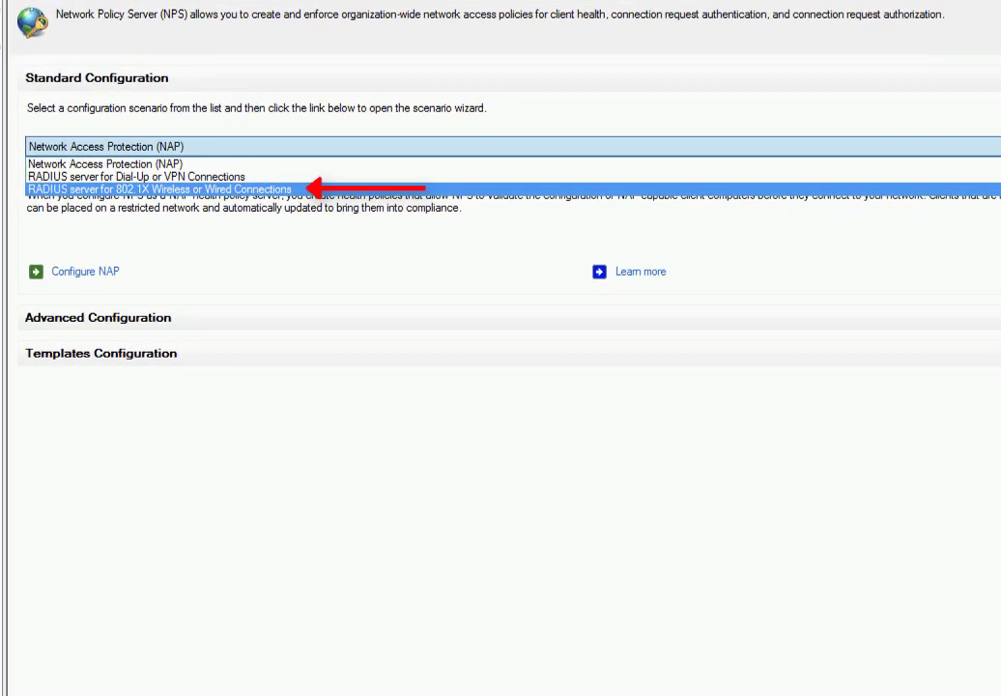
pyautogui.click(307, 189)
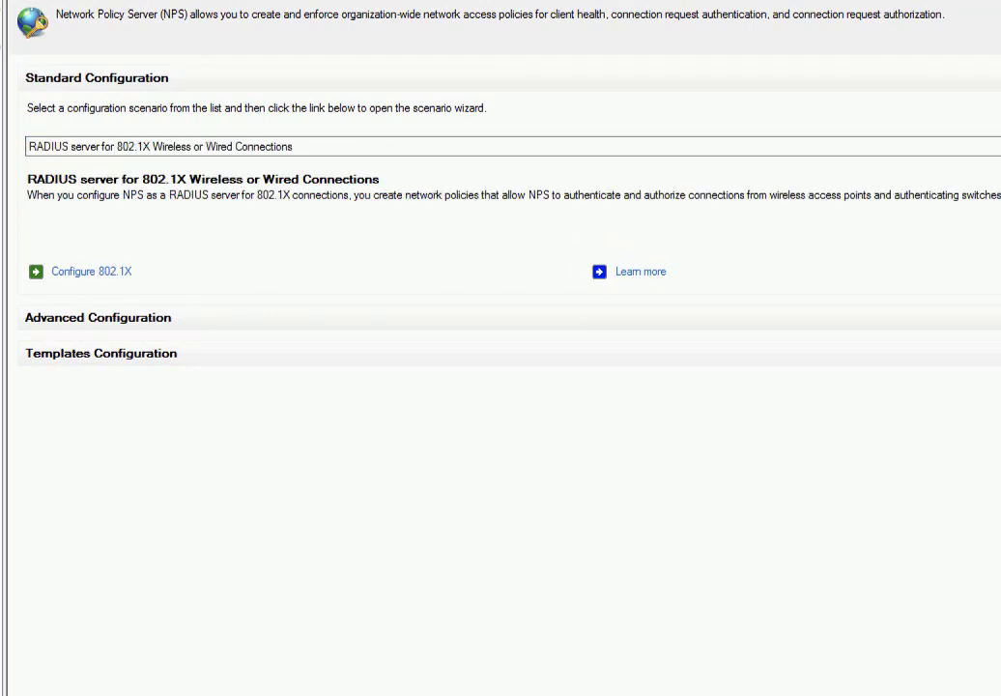
pyautogui.click(100, 276)
# Choose Secure Wireless Connections named ZD Wireless and select the ZoneDirector client.
pyautogui.click(250, 204)
pyautogui.click(383, 374)
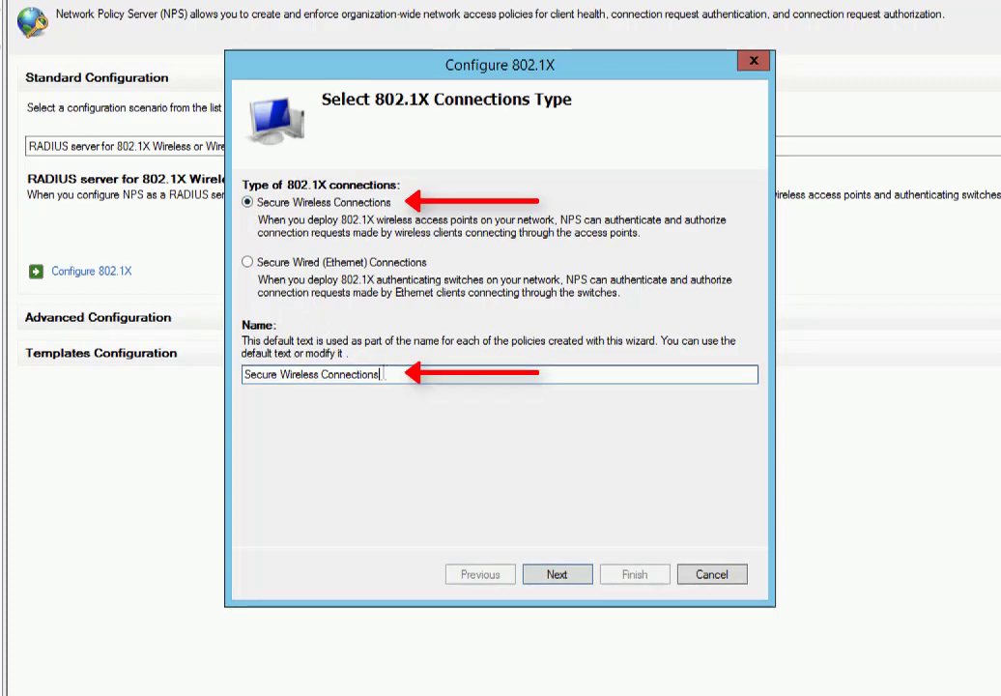
pyautogui.moveTo(383, 374); pyautogui.dragTo(220, 375)
pyautogui.write('ZD Wireless')
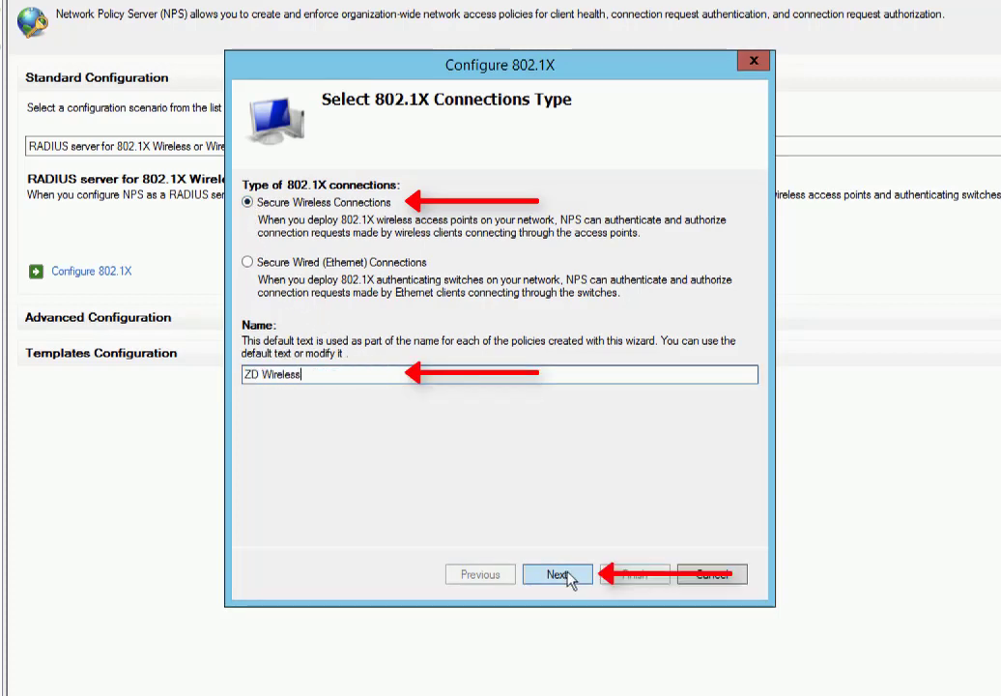
pyautogui.click(568, 576)
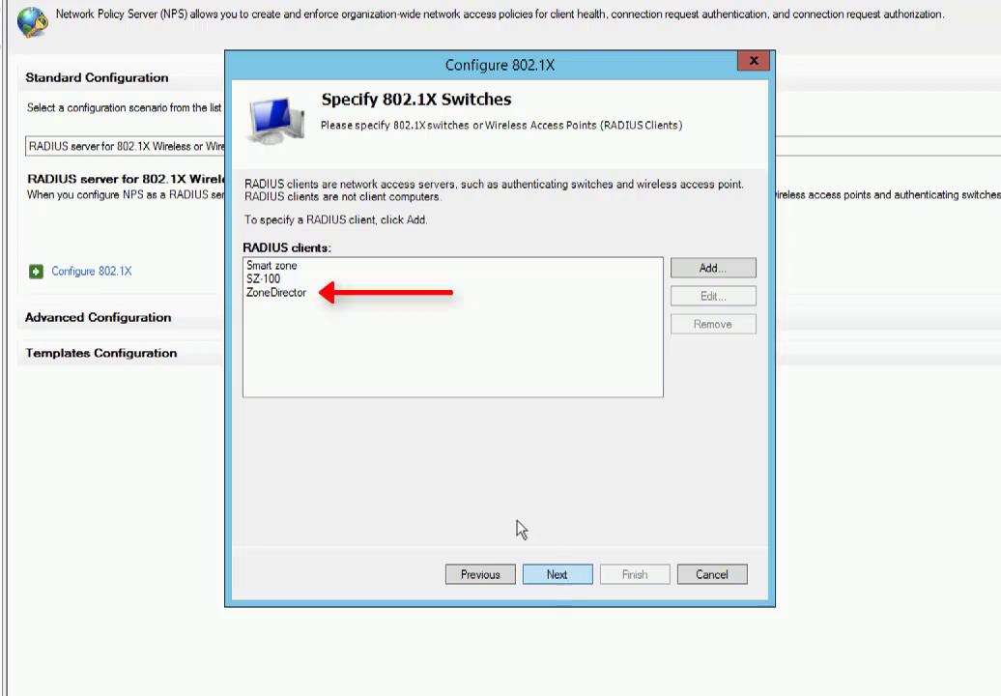
pyautogui.click(290, 292)
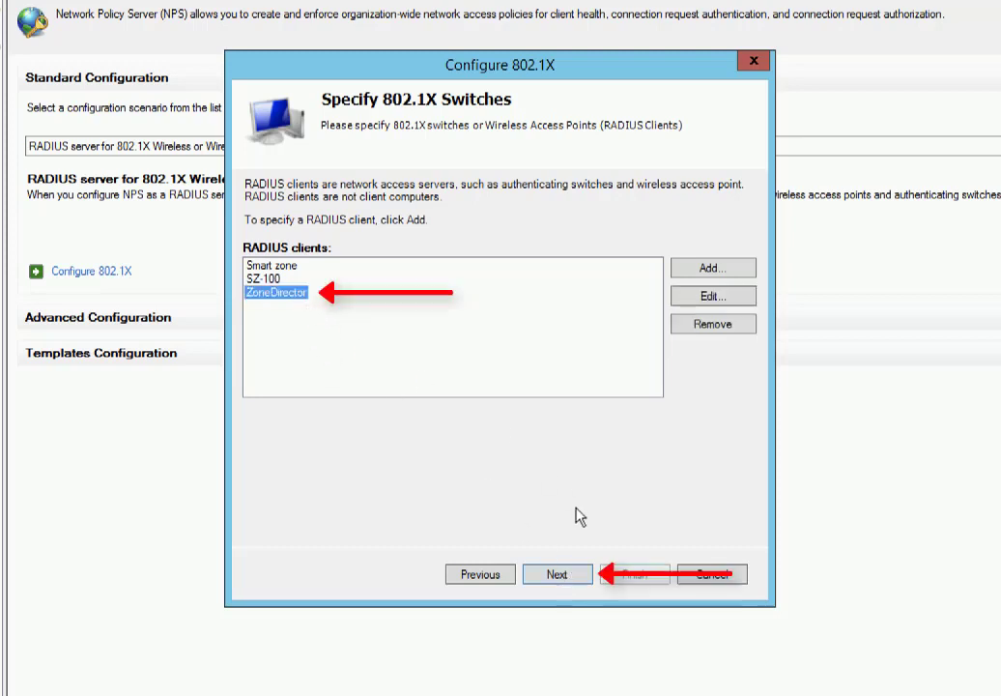
# Choose Microsoft: Protected EAP (PEAP) as the authentication method and bring up its properties.
pyautogui.click(551, 576)
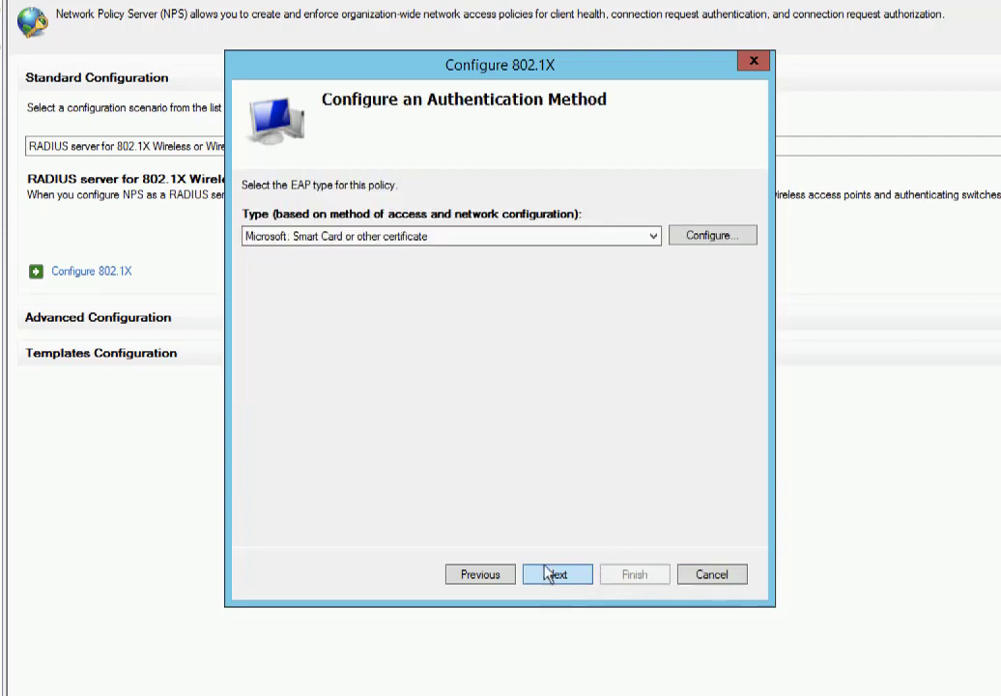
pyautogui.click(653, 238)
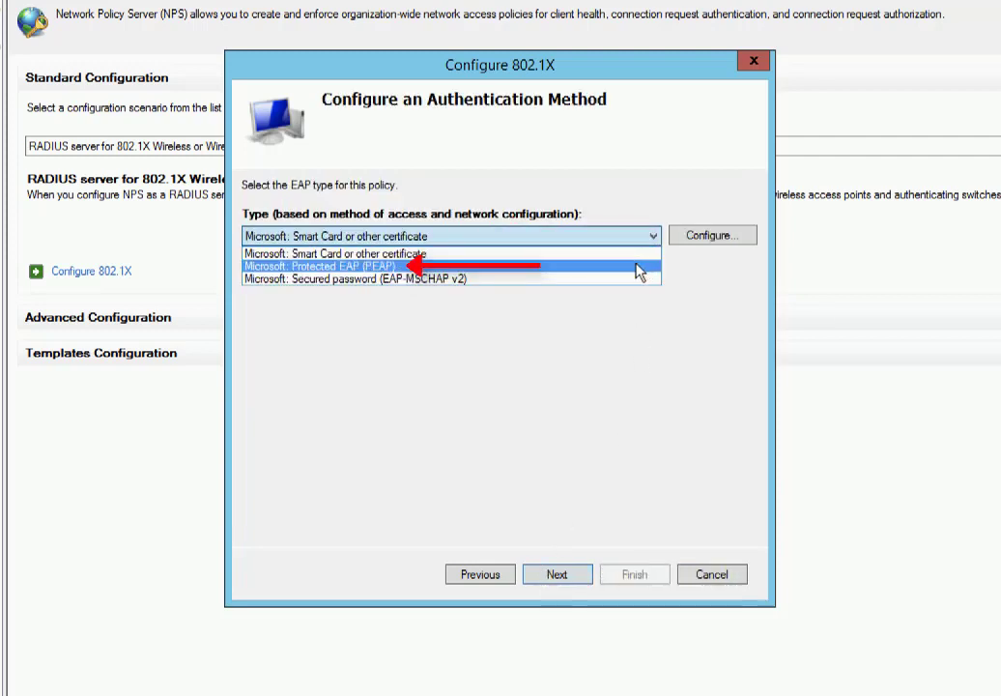
pyautogui.click(639, 267)
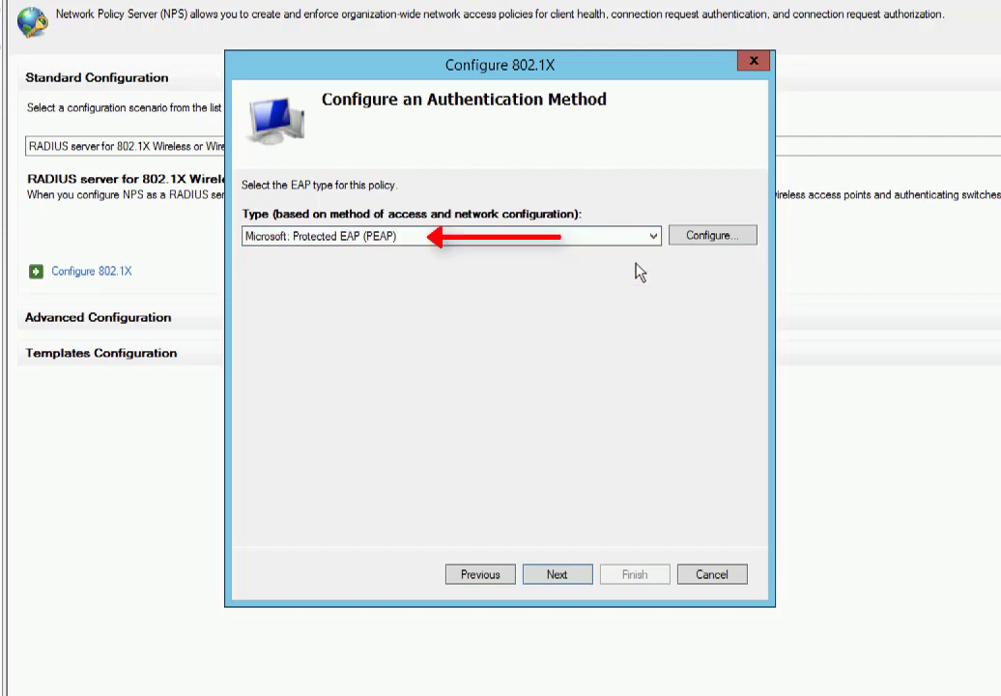
pyautogui.click(710, 239)
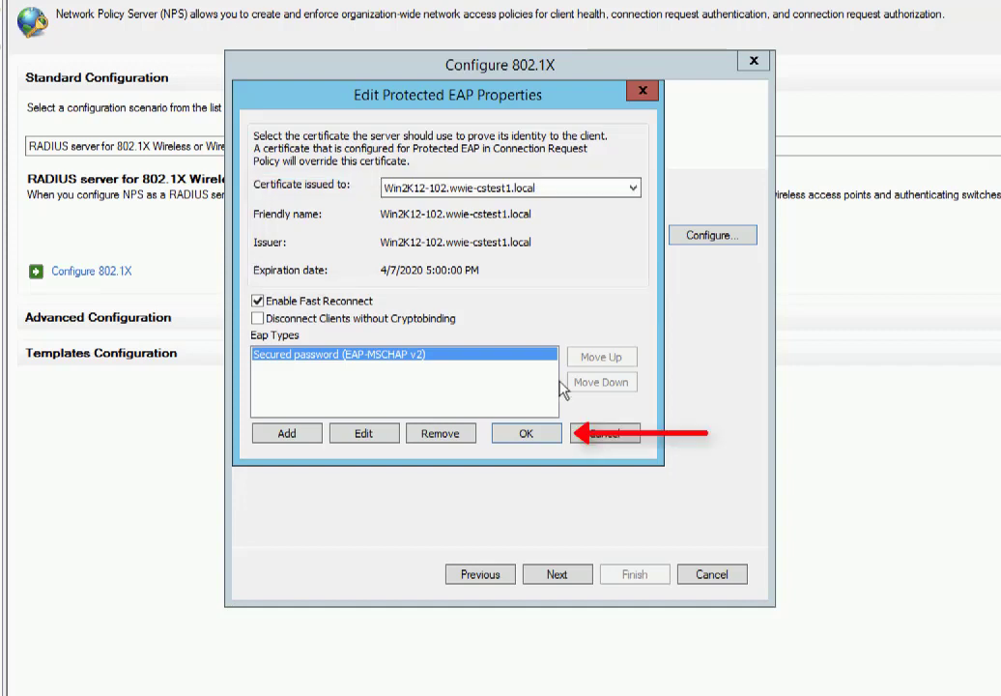
# Accept the PEAP settings and add the CSTEST1\ZD_labs user group to the policy.
pyautogui.click(525, 440)
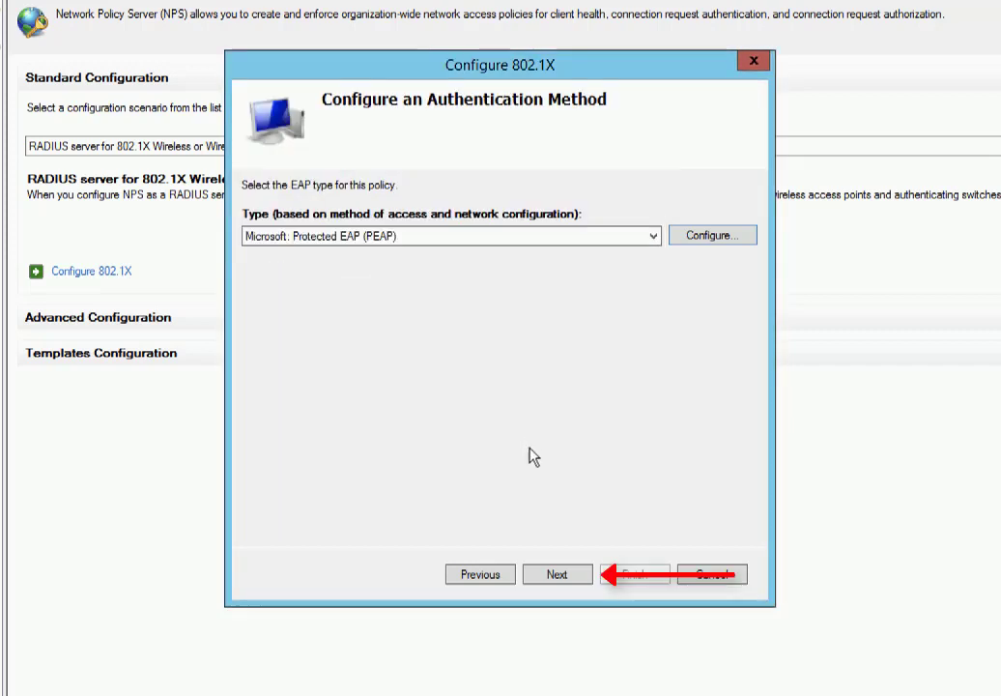
pyautogui.click(568, 584)
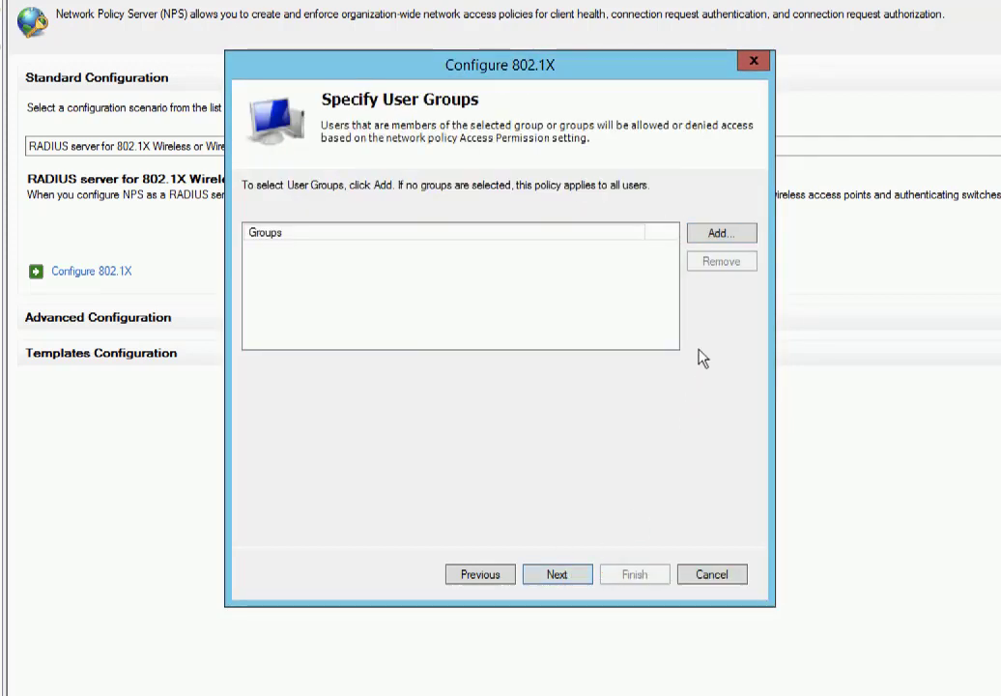
pyautogui.click(721, 233)
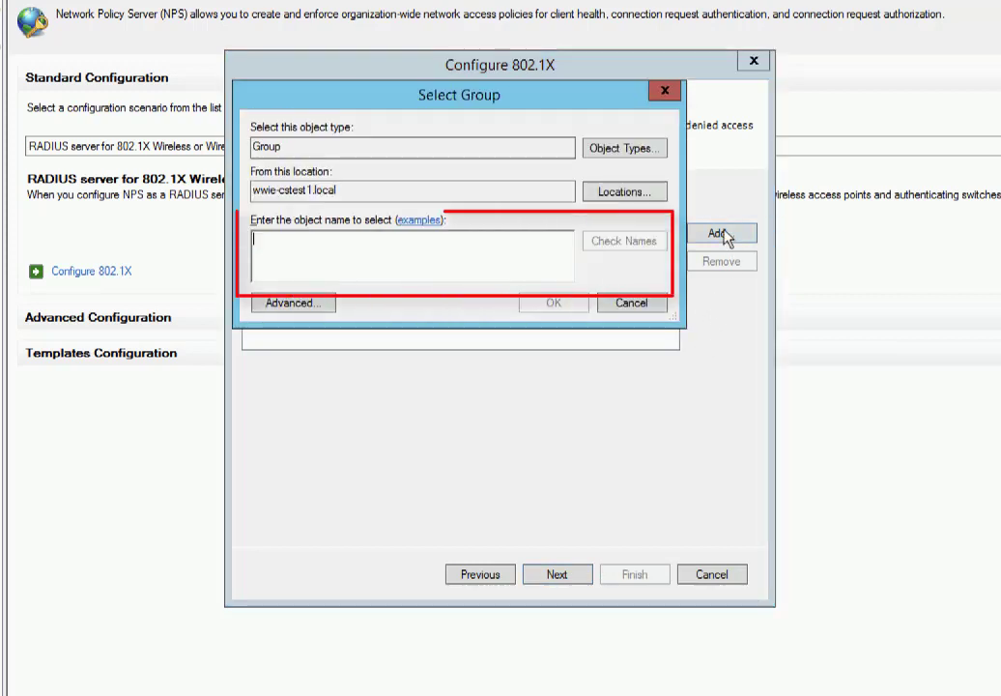
pyautogui.write('zd')
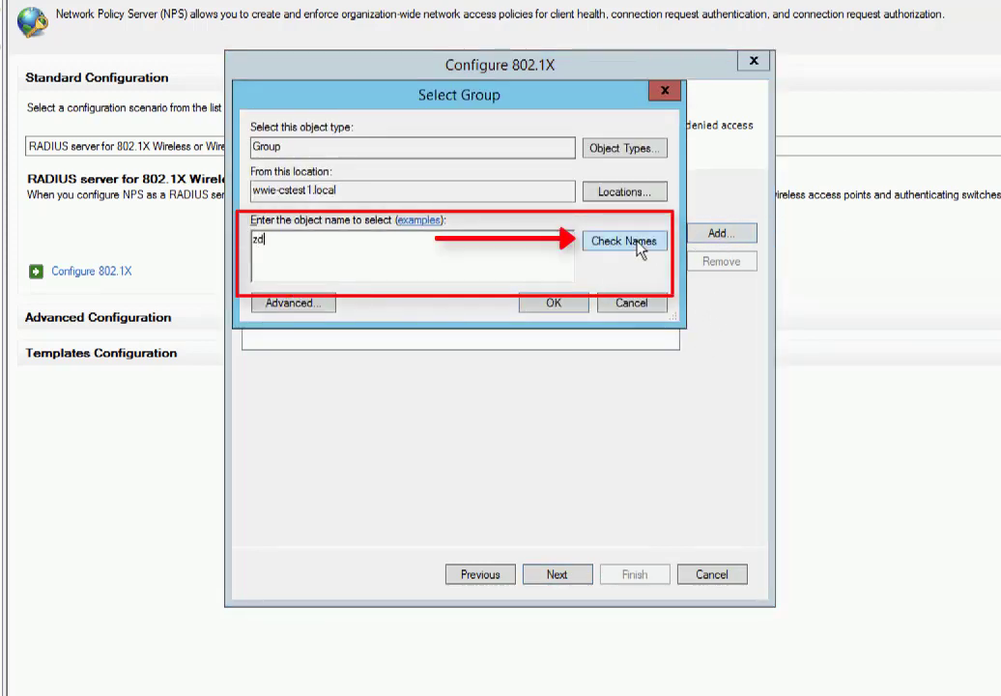
pyautogui.click(636, 242)
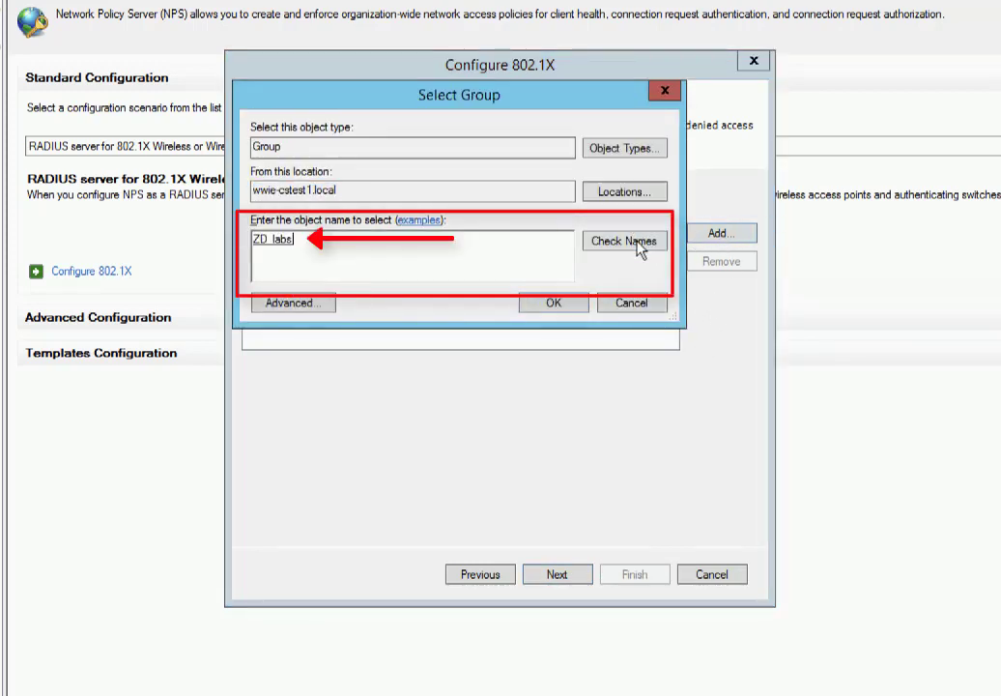
pyautogui.click(574, 307)
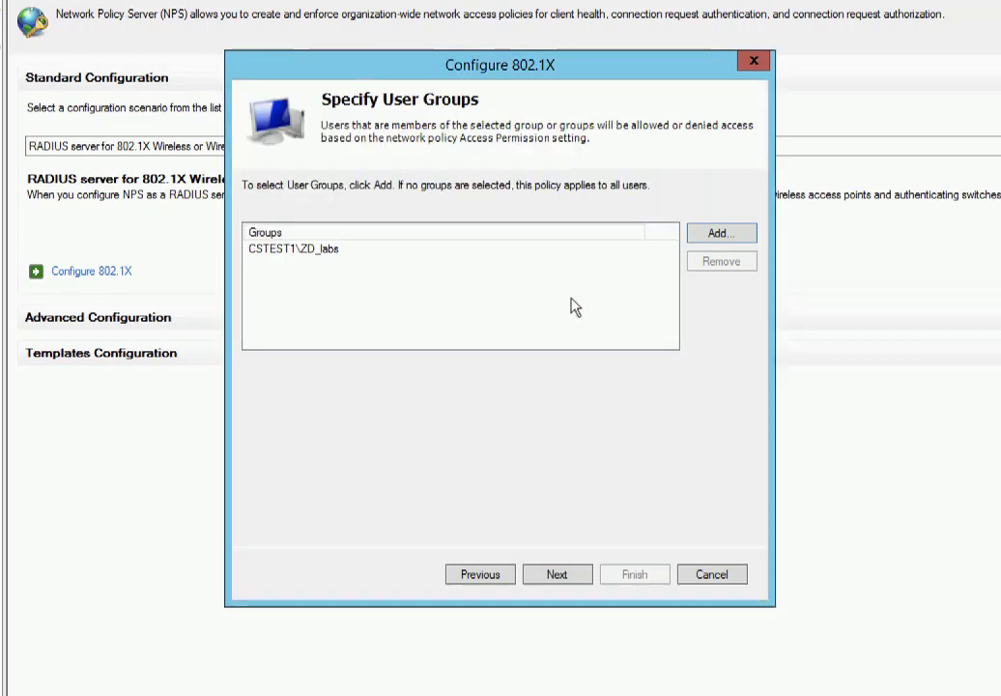
pyautogui.click(558, 573)
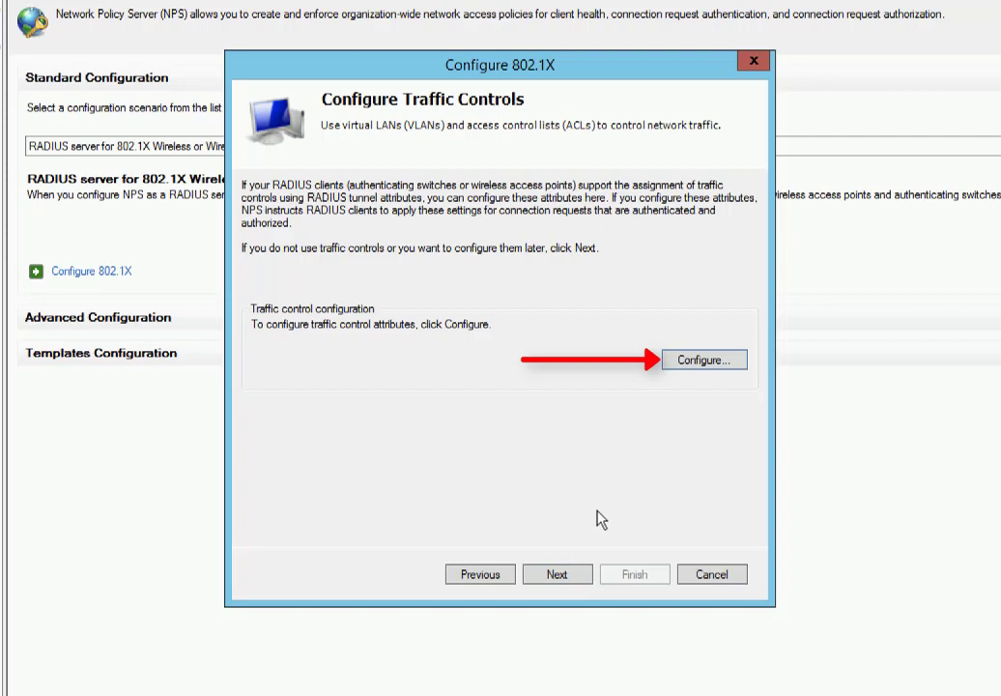
# Skip traffic controls and review the full-screen configuration details report for ZD Wireless.
pyautogui.click(575, 577)
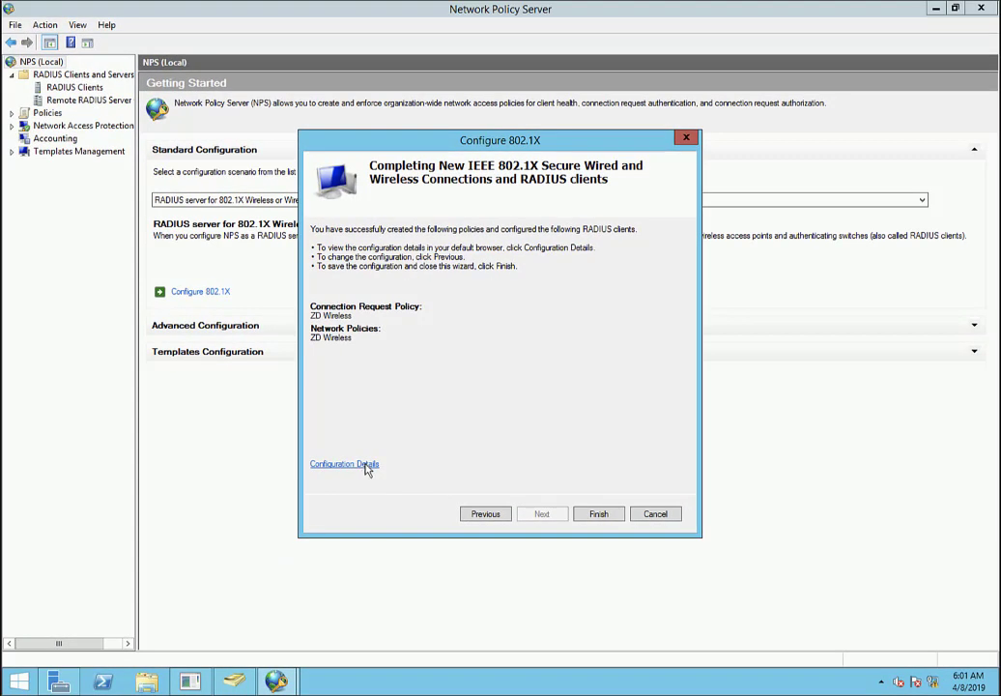
pyautogui.click(365, 465)
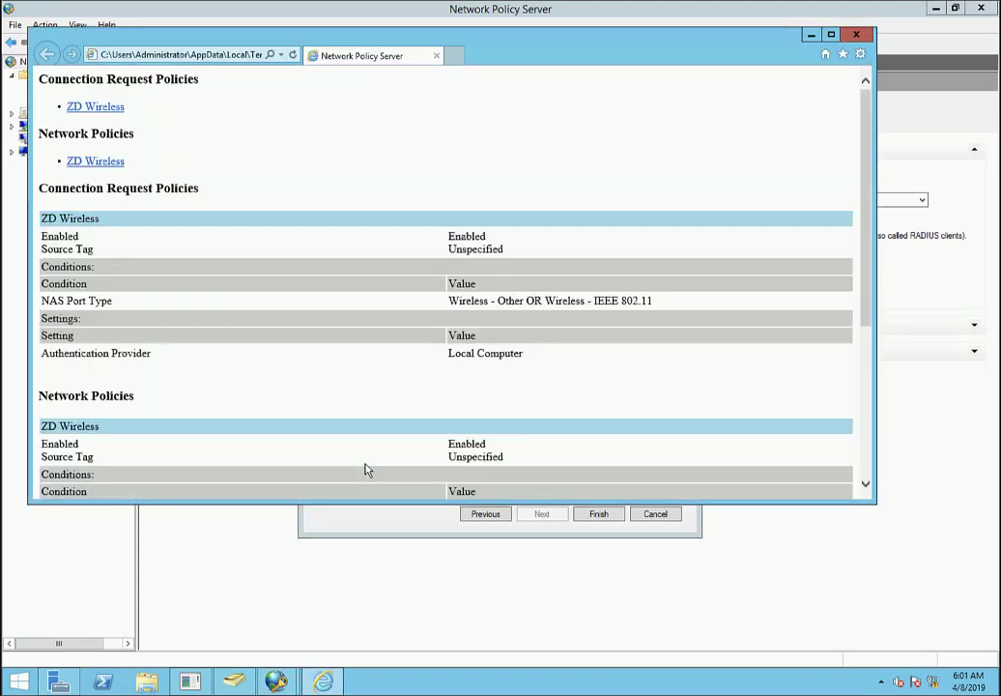
pyautogui.click(834, 38)
pyautogui.scroll(-1, 725, 210)
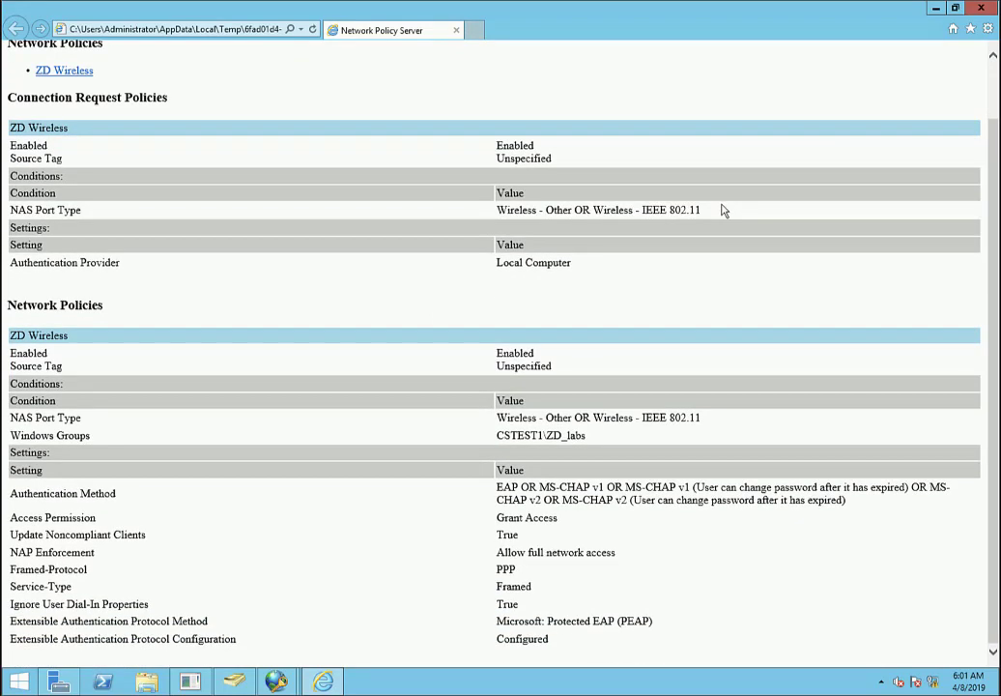
# Finish the wizard to save ZD Wireless, then view connection request and network policies.
pyautogui.click(982, 9)
pyautogui.click(601, 514)
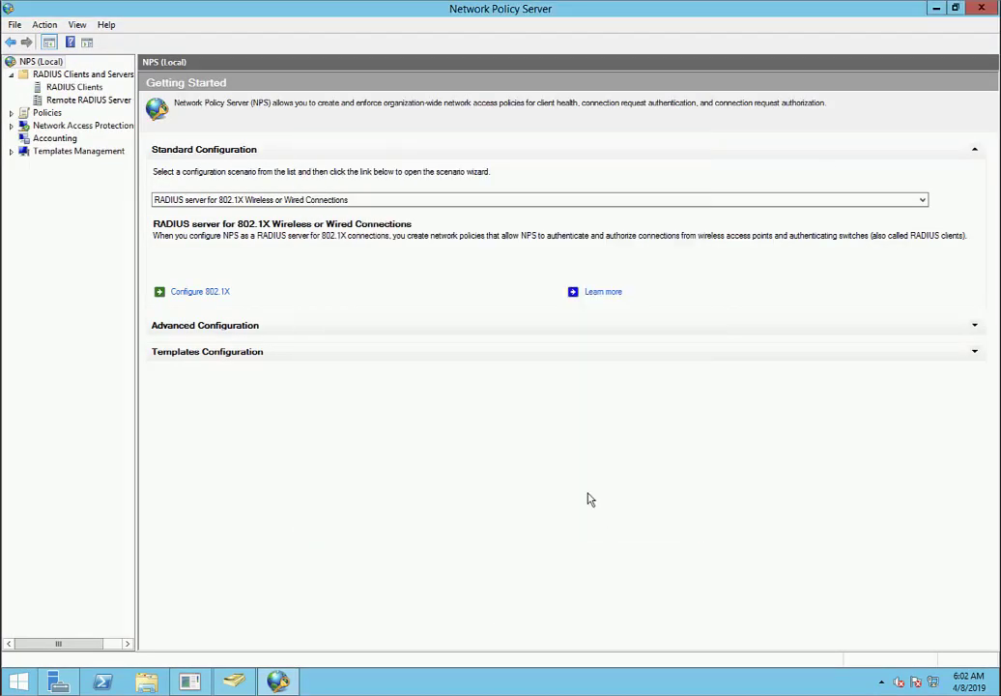
pyautogui.click(47, 113)
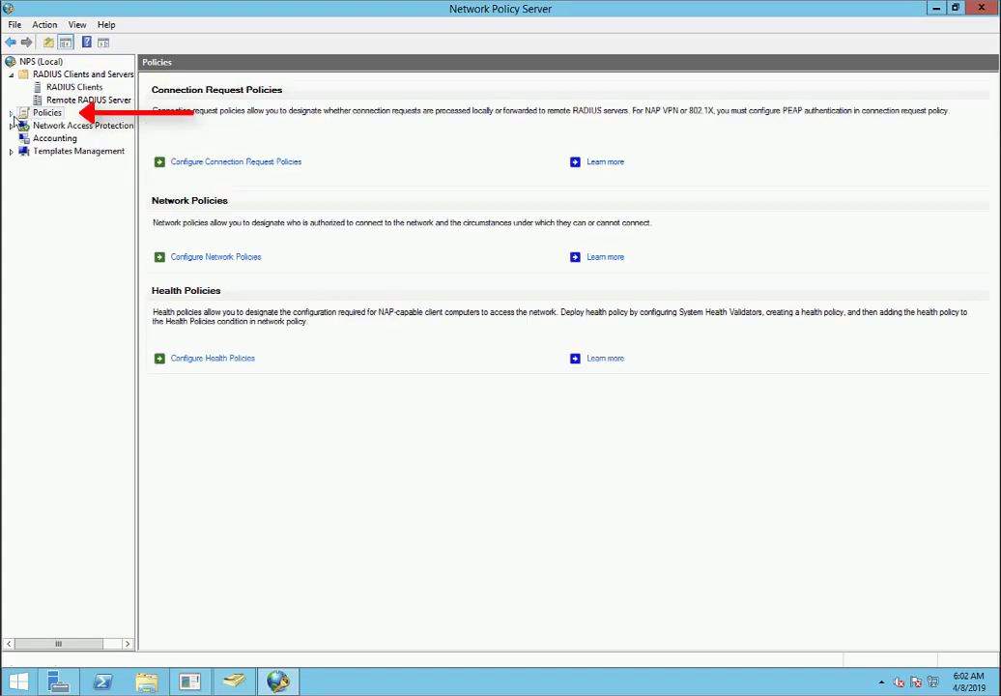
pyautogui.click(12, 114)
pyautogui.click(87, 126)
pyautogui.click(79, 139)
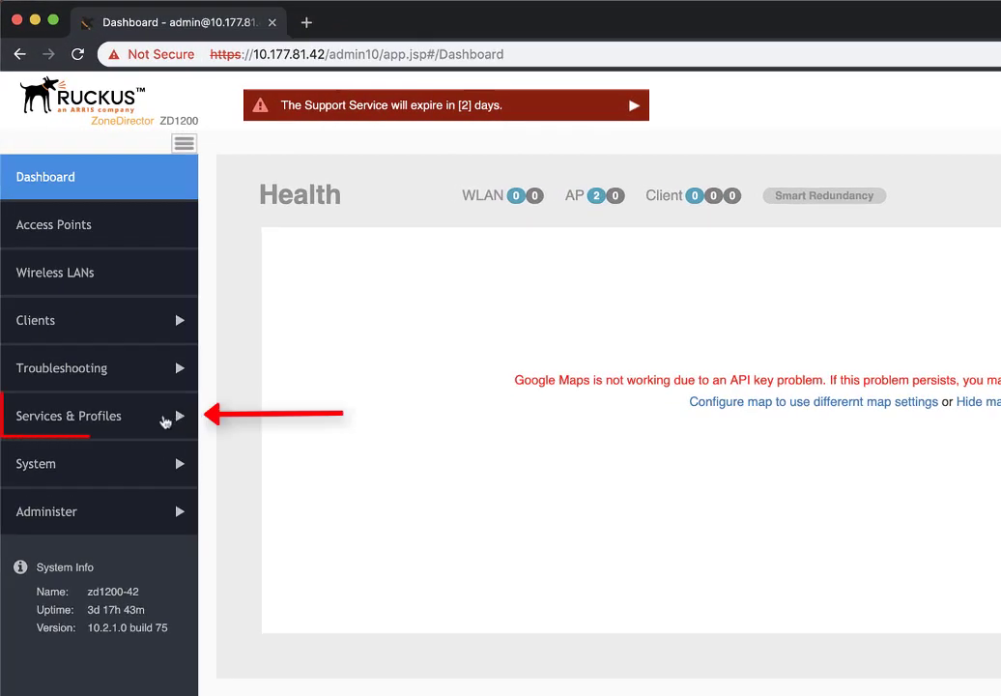
# In ZoneDirector's AAA servers, start a new RADIUS server named Radius.
pyautogui.click(176, 418)
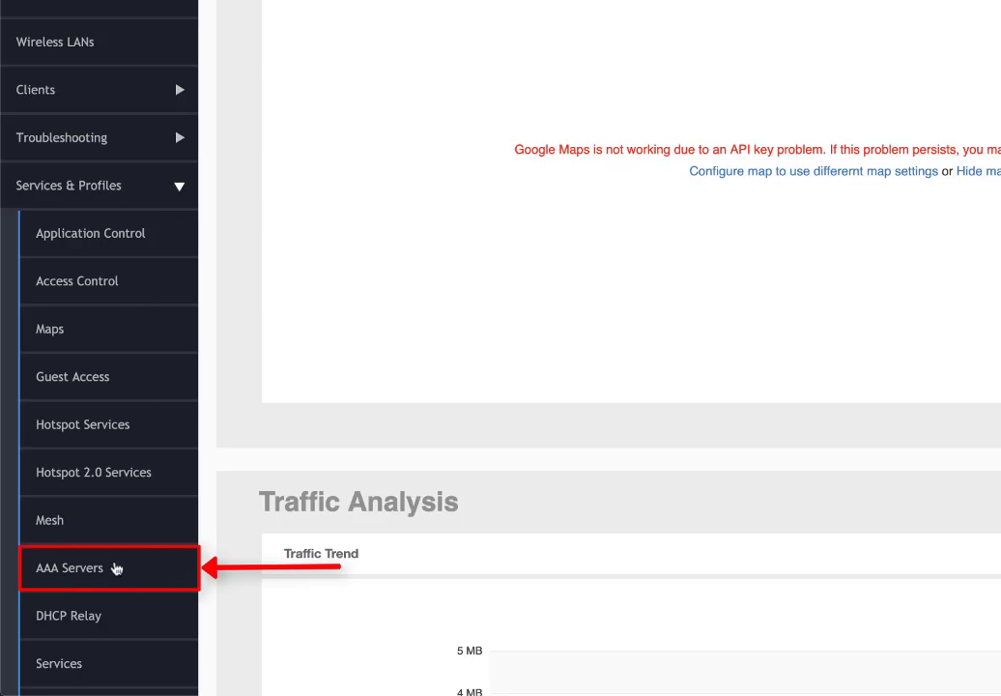
pyautogui.click(115, 567)
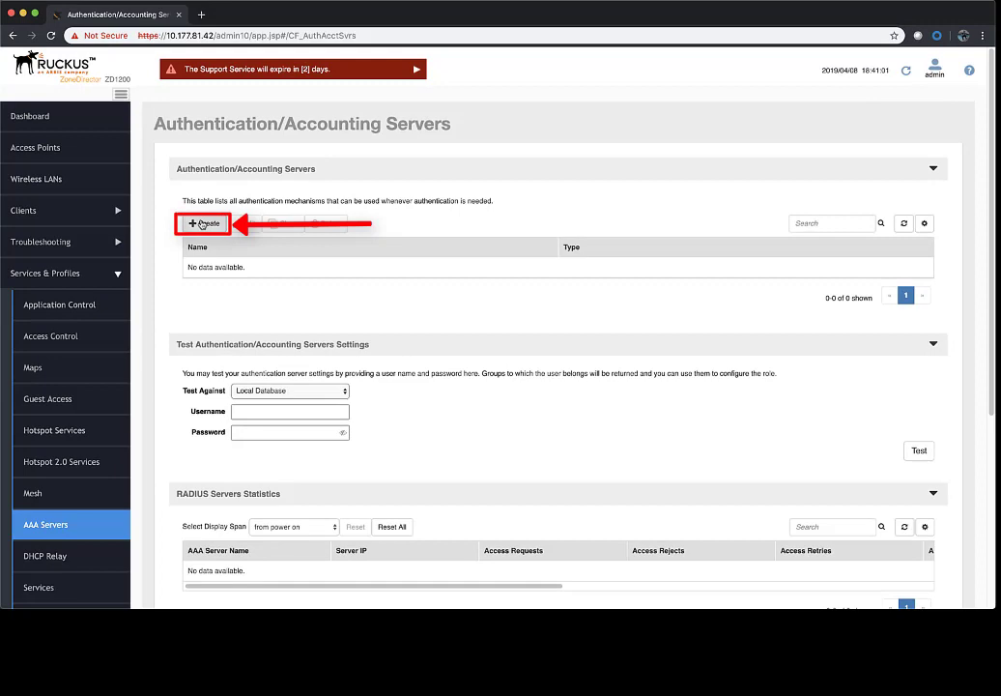
pyautogui.click(201, 224)
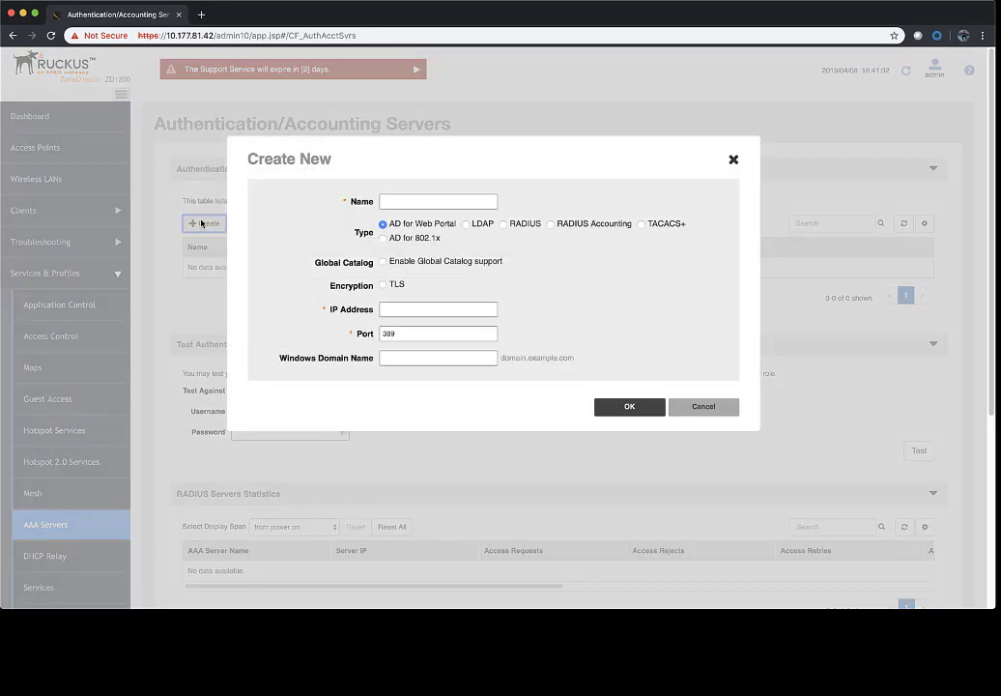
pyautogui.click(438, 201)
pyautogui.write('R')
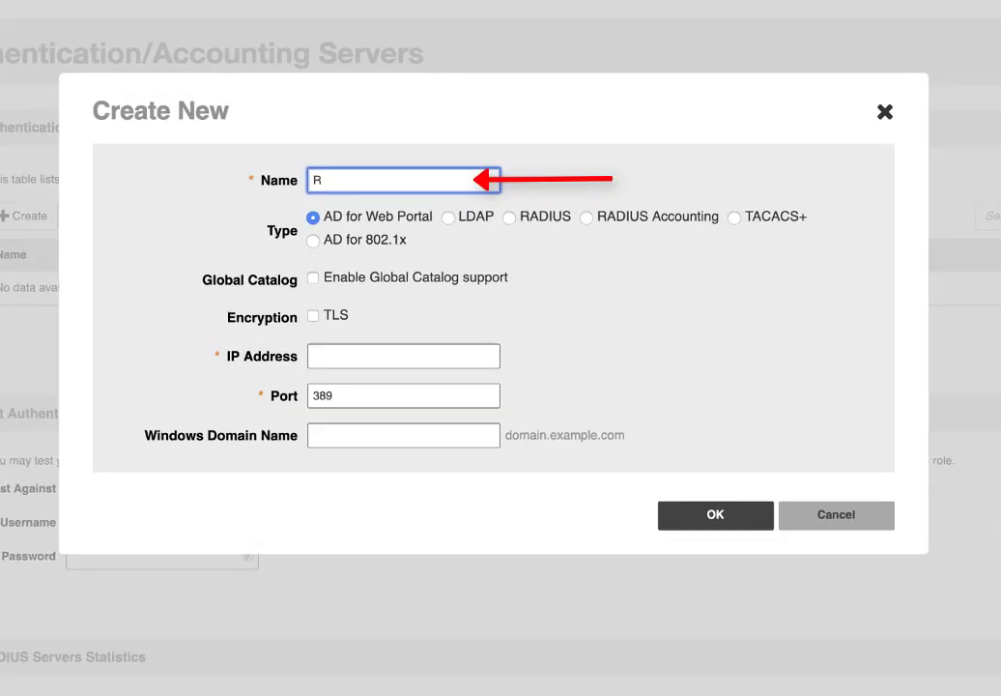
pyautogui.write('adius')
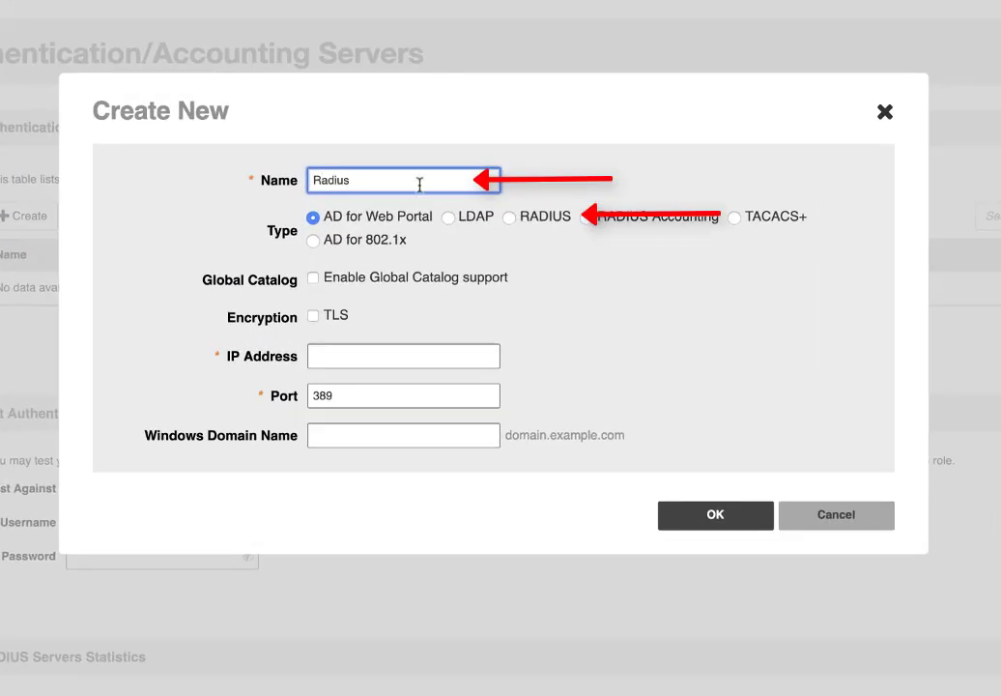
pyautogui.click(508, 218)
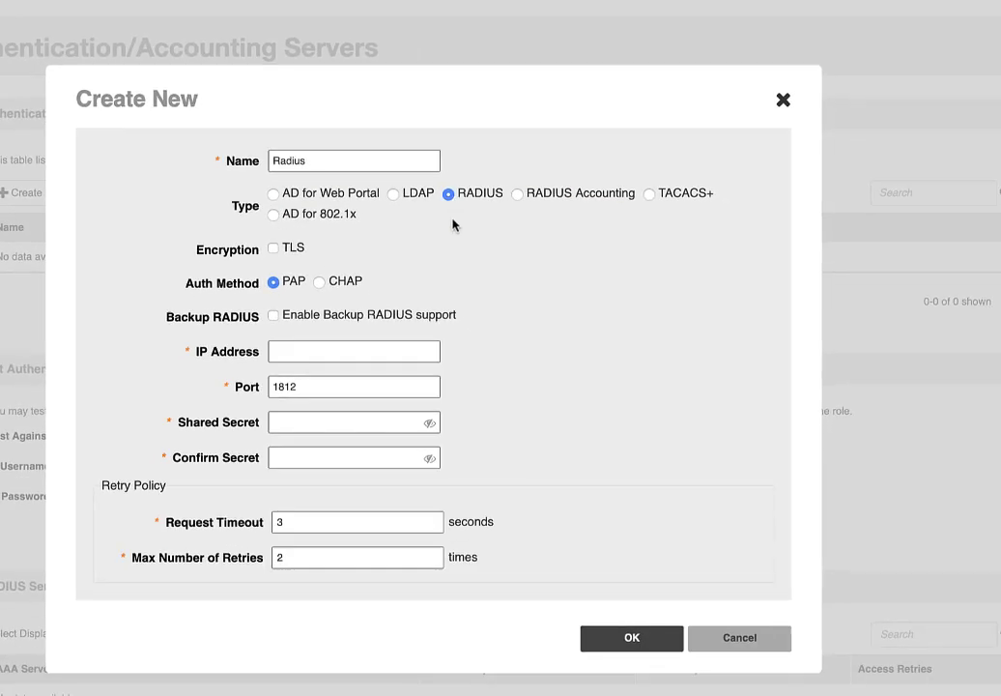
# Enter IP 10.177.89.102 and the shared secret with its confirmation.
pyautogui.click(417, 349)
pyautogui.write('10')
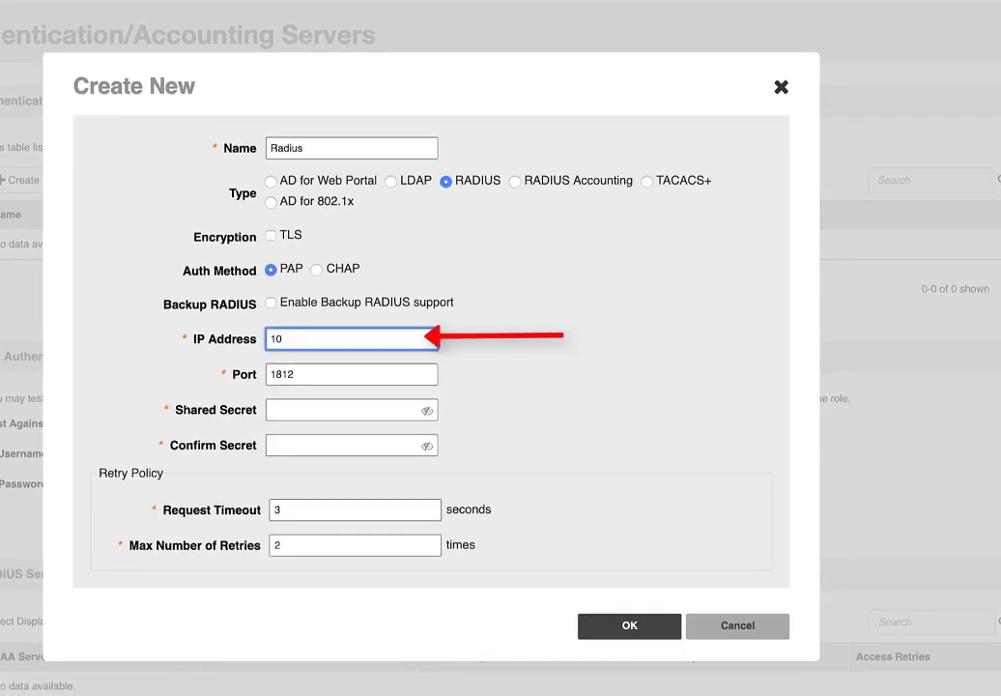
pyautogui.write('.177.89.102')
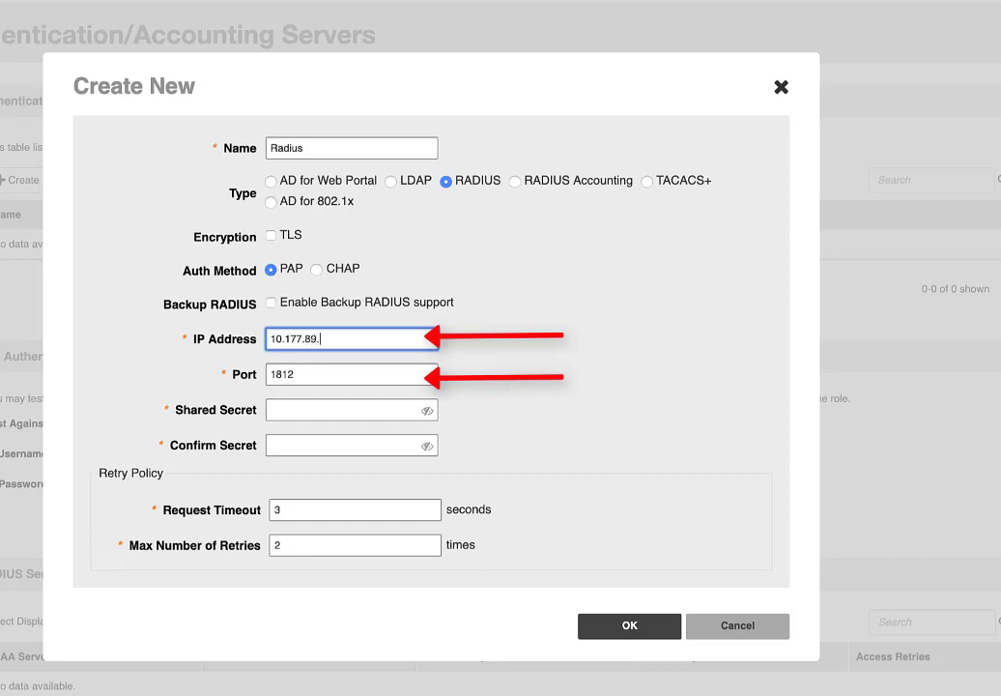
pyautogui.click(382, 408)
pyautogui.write('••••••••••')
pyautogui.click(348, 444)
pyautogui.write('••••••••')
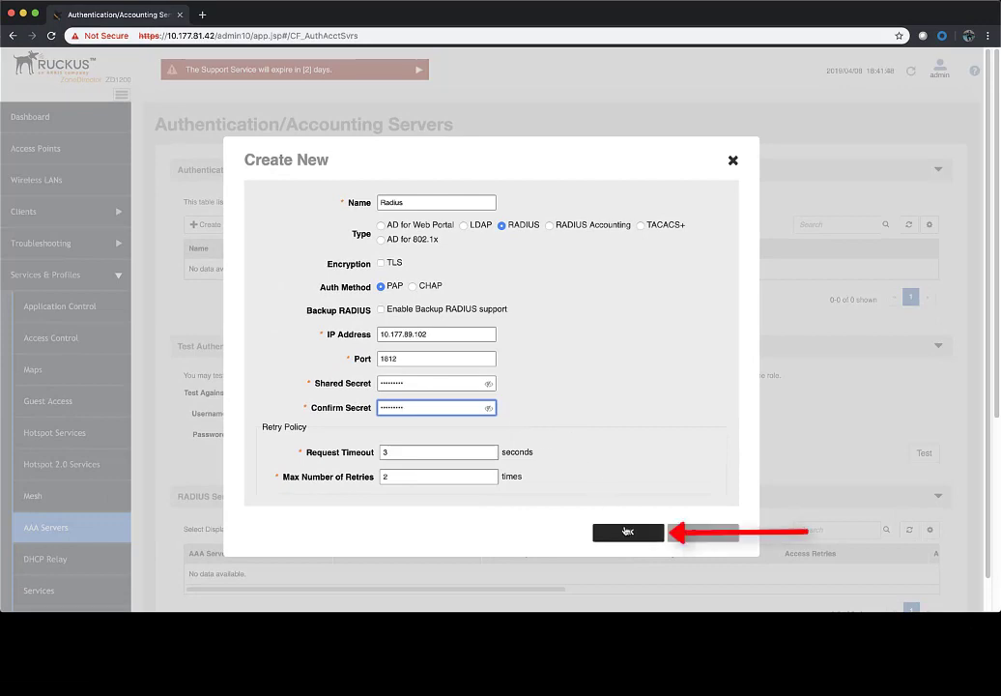
# Save the new Radius AAA server and choose Radius as the server to test against.
pyautogui.click(629, 531)
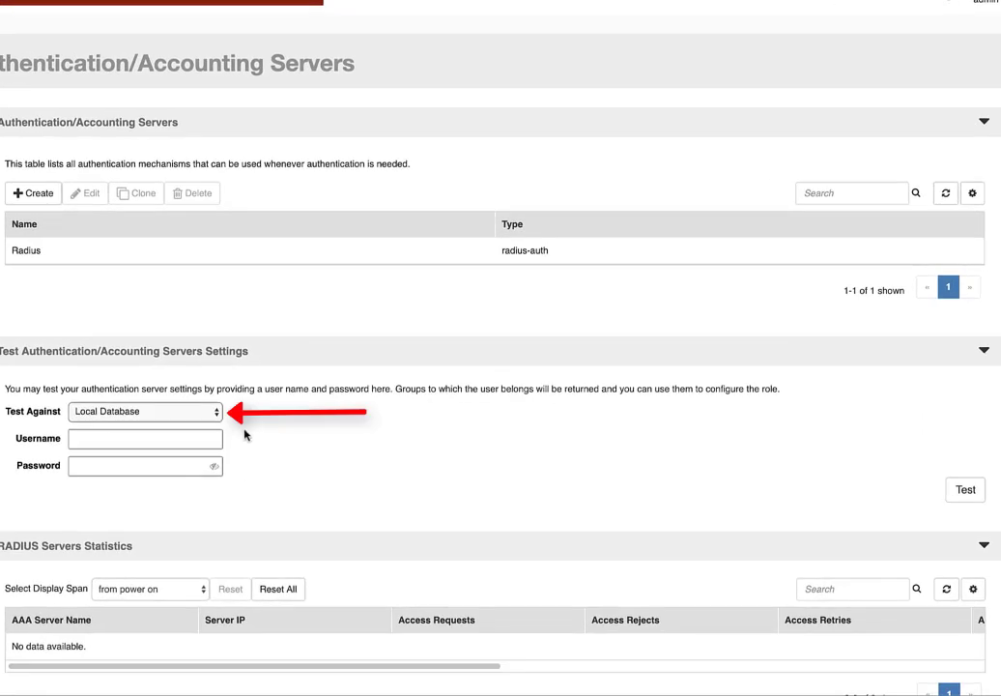
pyautogui.click(215, 415)
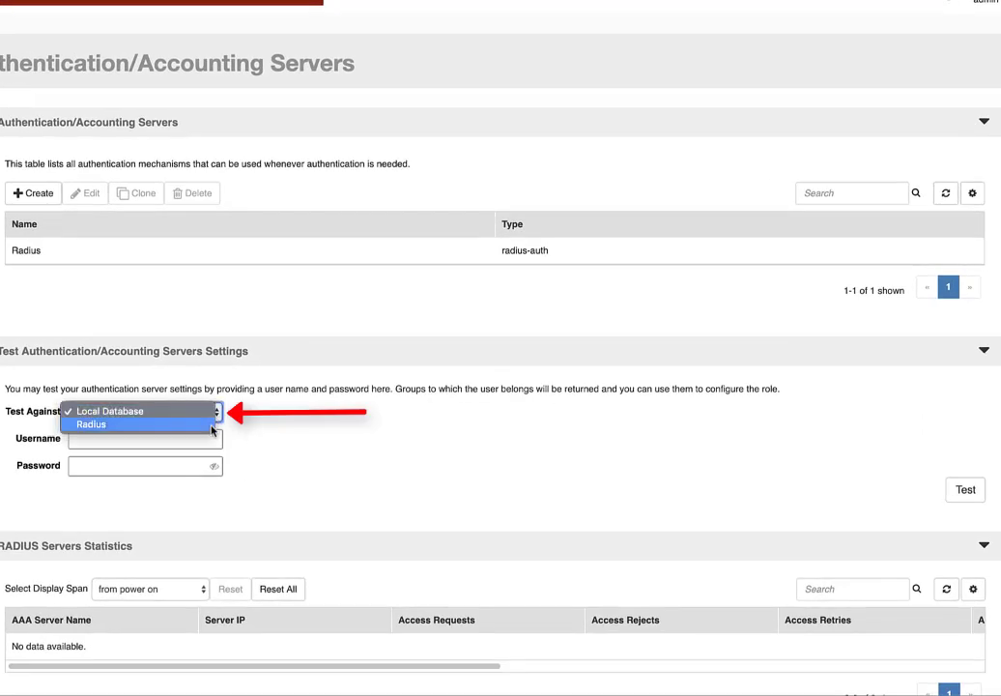
pyautogui.click(212, 426)
# Test the ZDLab user's username and password against Radius, confirming successful authentication.
pyautogui.click(201, 440)
pyautogui.write('zdlab')
pyautogui.press('Tab')
pyautogui.write('zdlab12345')
pyautogui.click(971, 493)
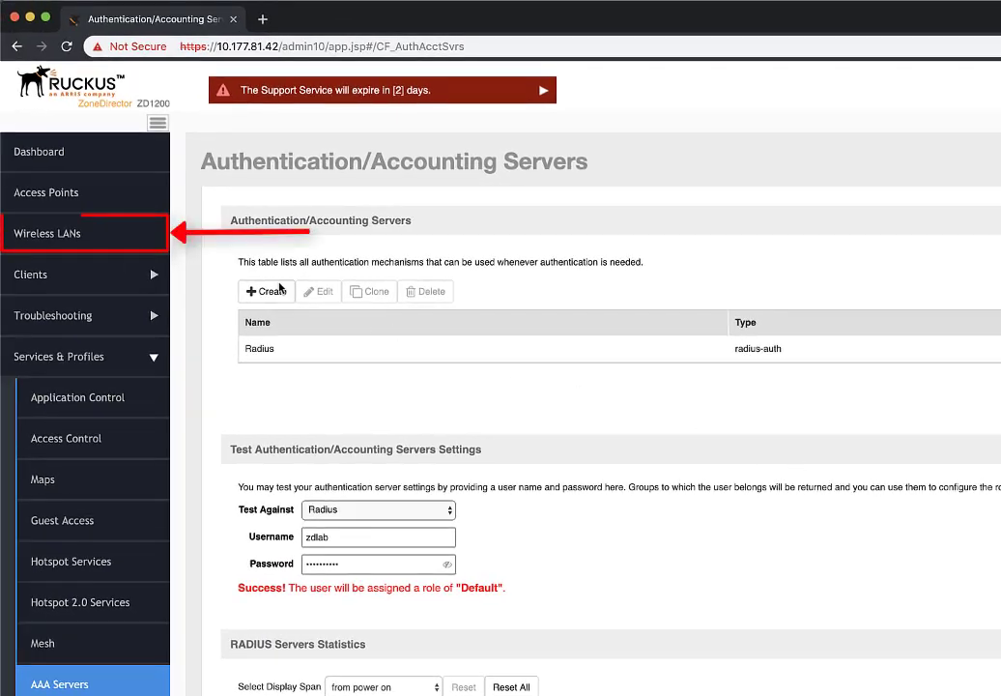
# On the Wireless LANs page, start a new WLAN named RadiusWLAN.
pyautogui.click(83, 232)
pyautogui.click(420, 203)
pyautogui.write('R')
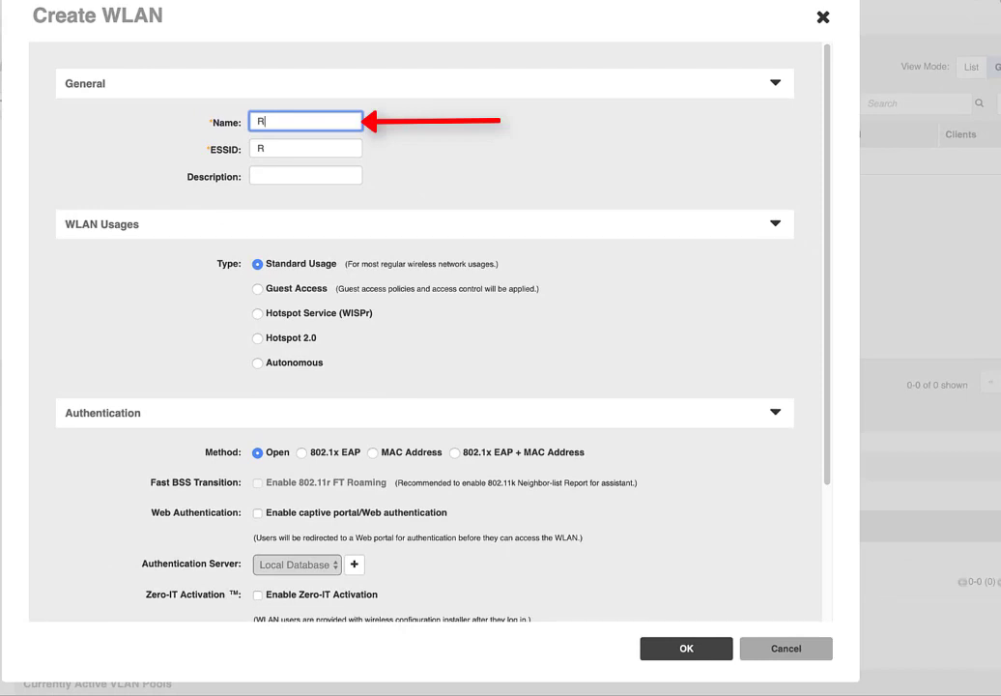
pyautogui.write('adius')
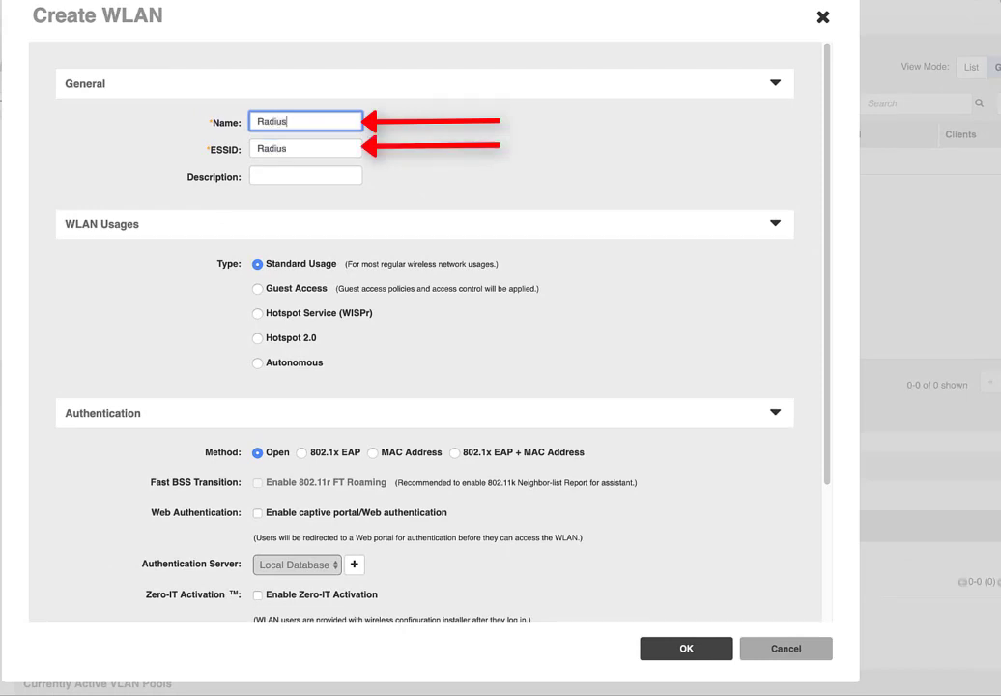
pyautogui.write('WLAN')
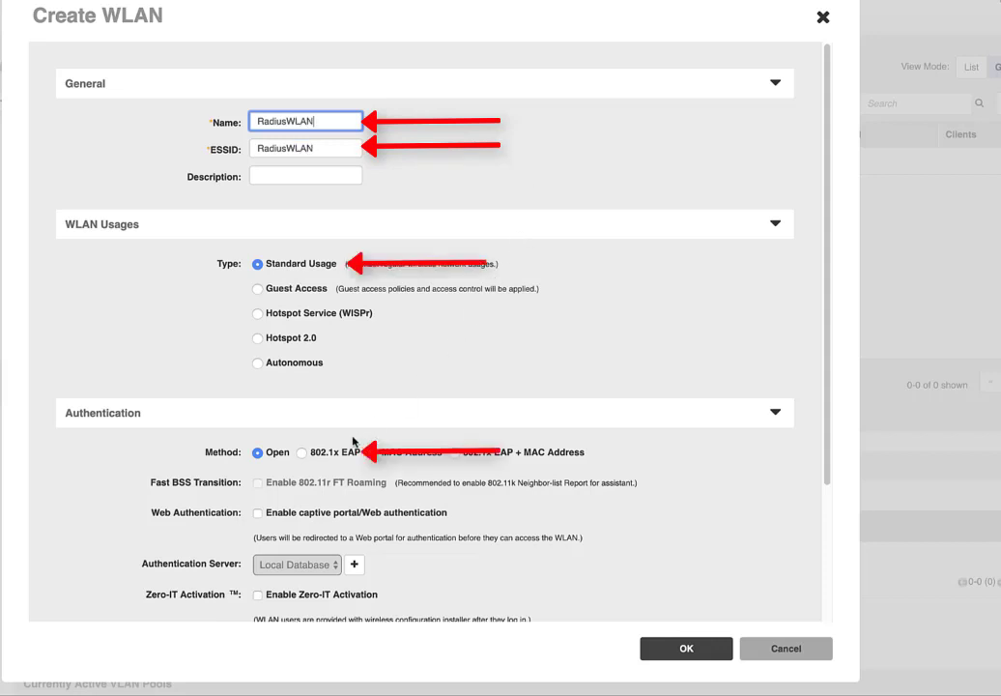
# Set RadiusWLAN to 802.1x EAP via the Radius server with WPA2 encryption, and expand Advanced Options.
pyautogui.click(338, 451)
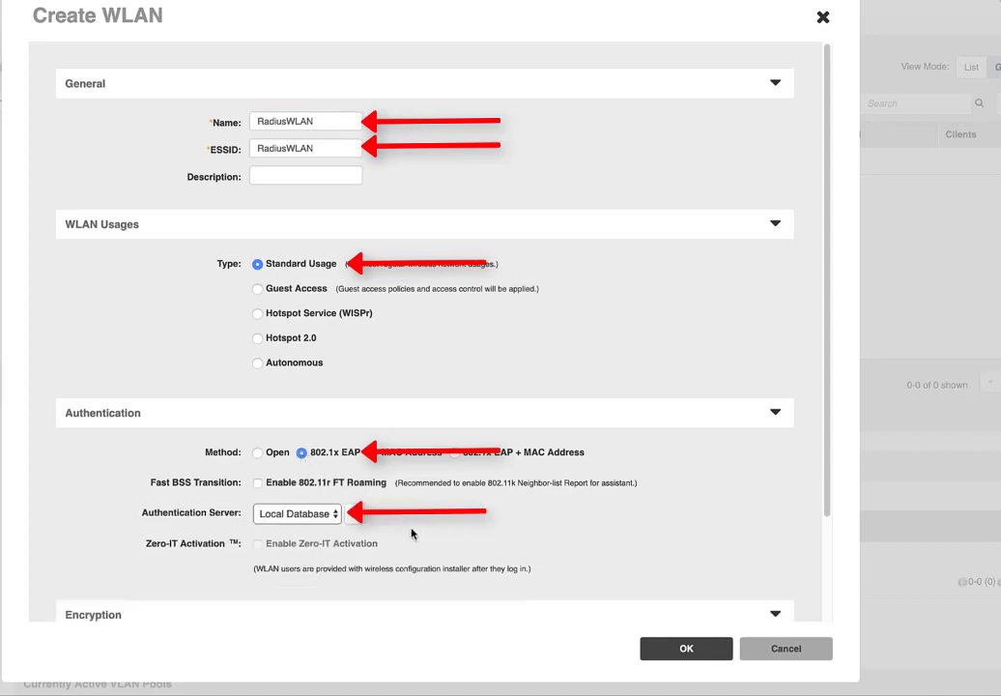
pyautogui.click(336, 513)
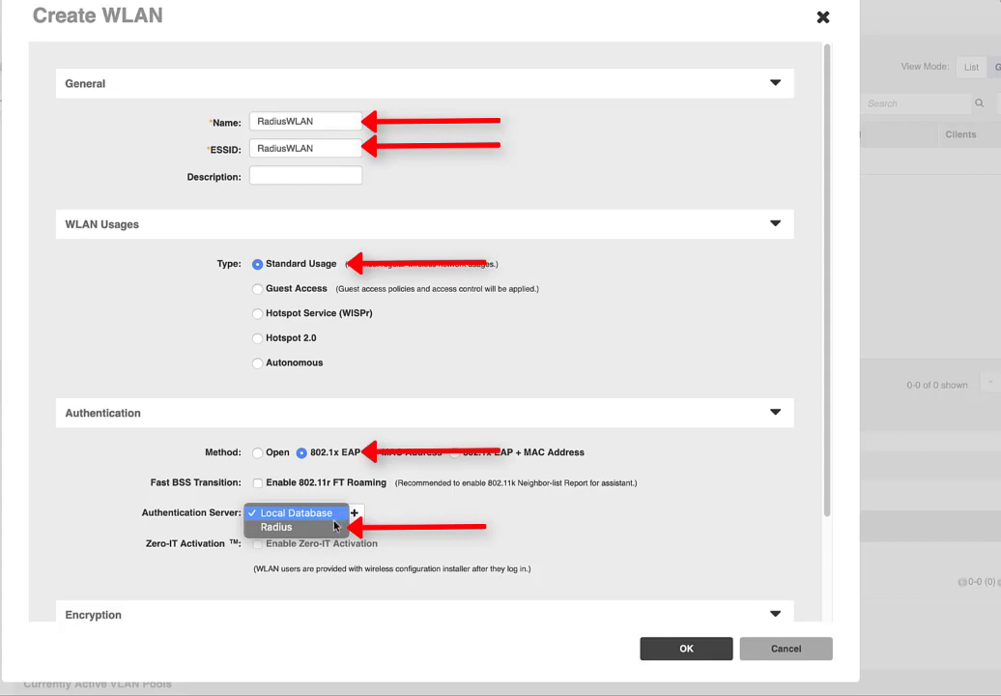
pyautogui.click(335, 526)
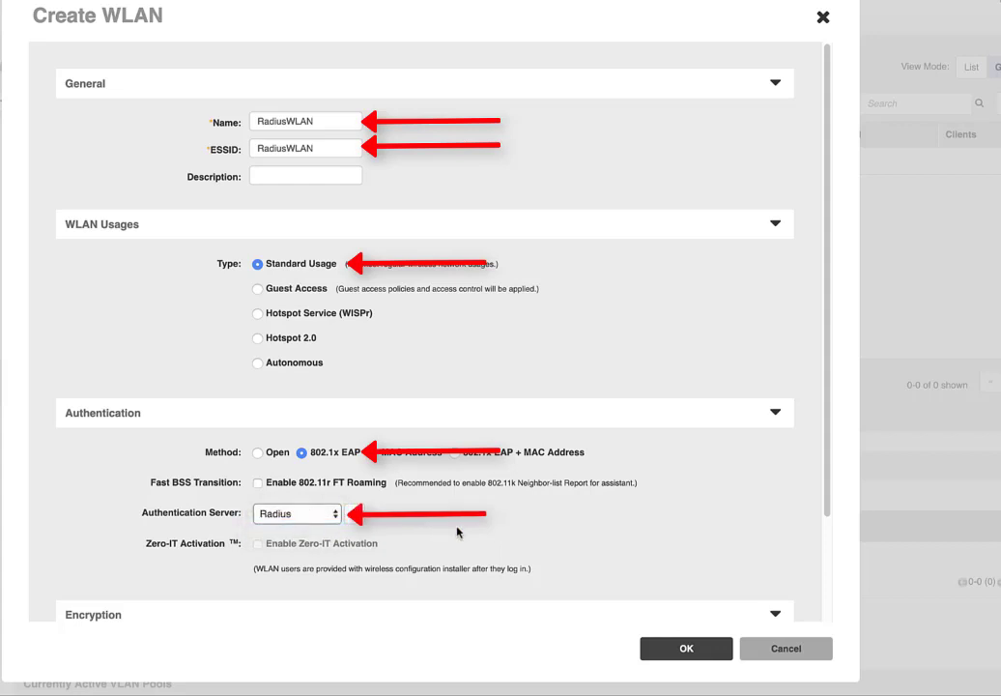
pyautogui.scroll(-3, 458, 529)
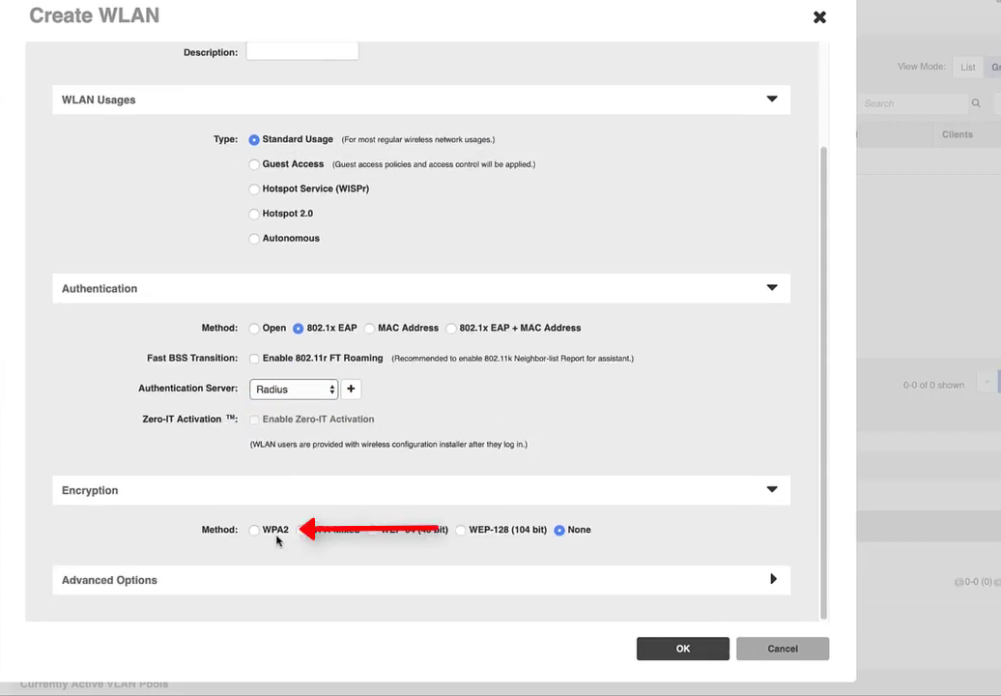
pyautogui.click(254, 530)
pyautogui.scroll(-1, 464, 579)
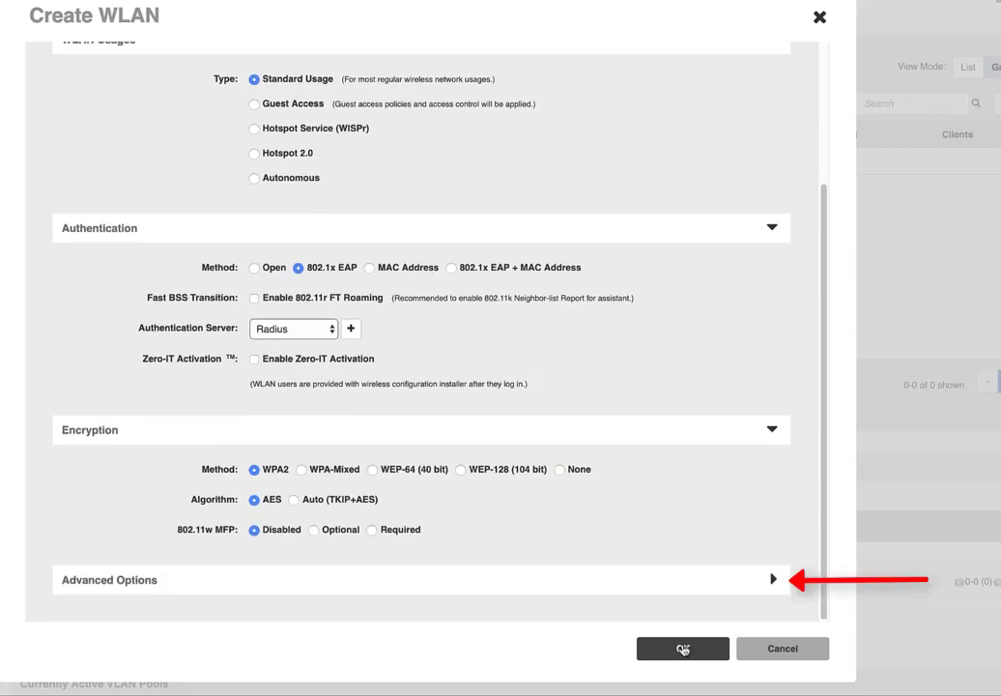
pyautogui.click(715, 581)
pyautogui.scroll(-10, 710, 586)
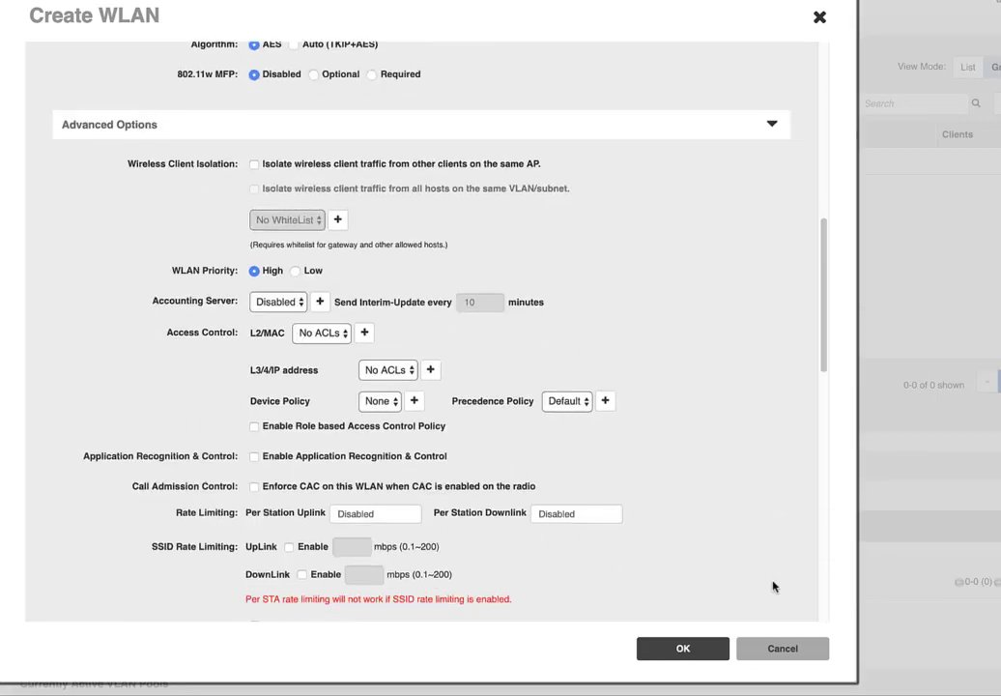
pyautogui.scroll(-1, 772, 586)
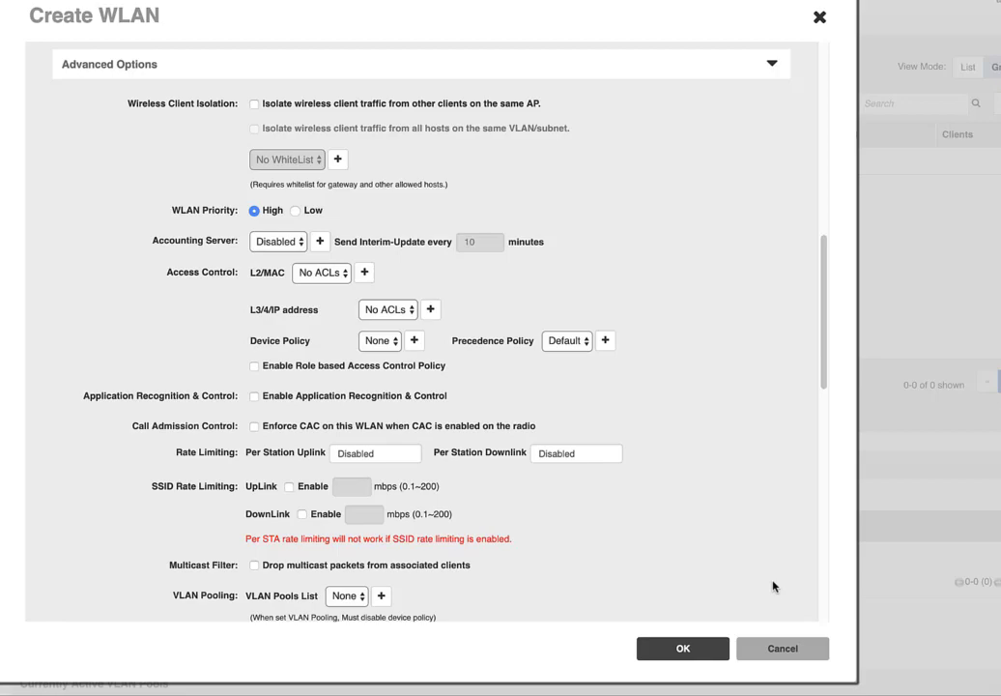
pyautogui.scroll(-10, 773, 586)
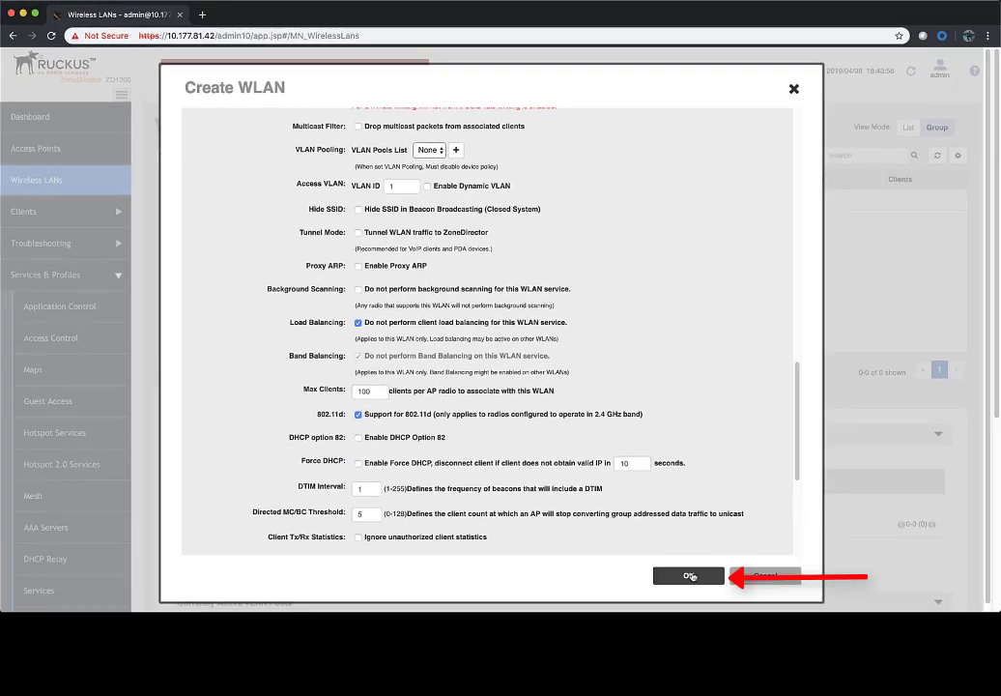
# Save RadiusWLAN, then edit the Default role under Services & Profiles > Roles.
pyautogui.click(690, 575)
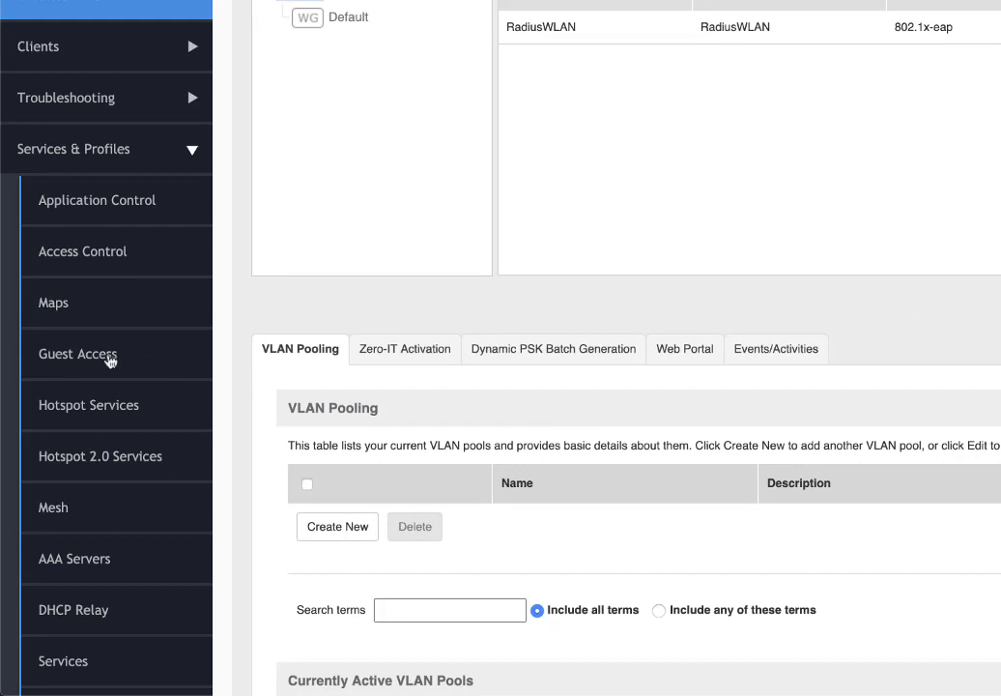
pyautogui.scroll(-5, 79, 364)
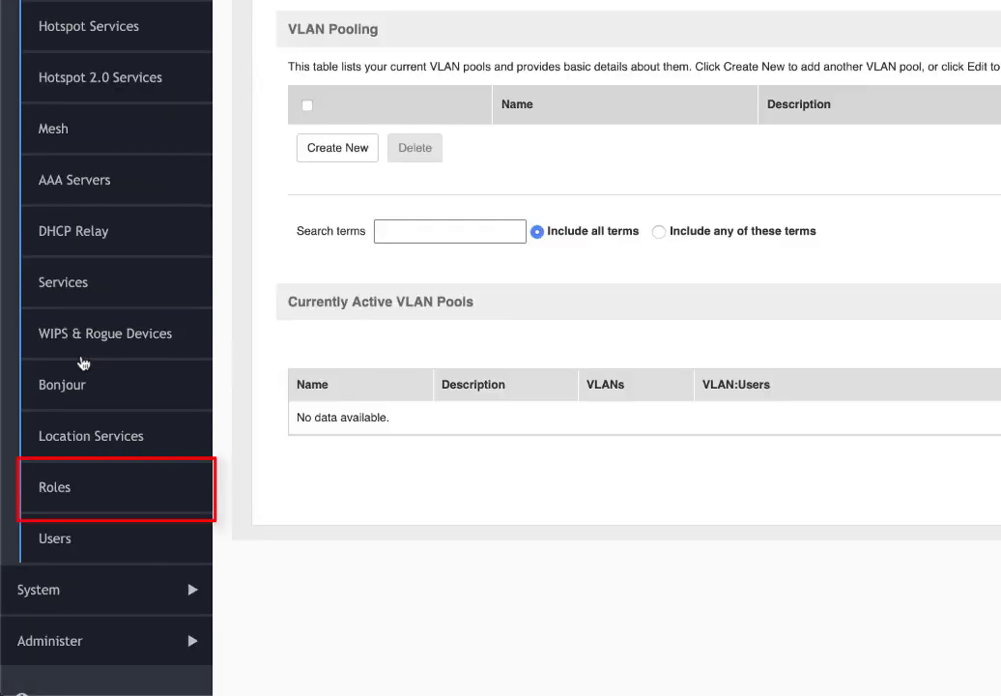
pyautogui.click(85, 498)
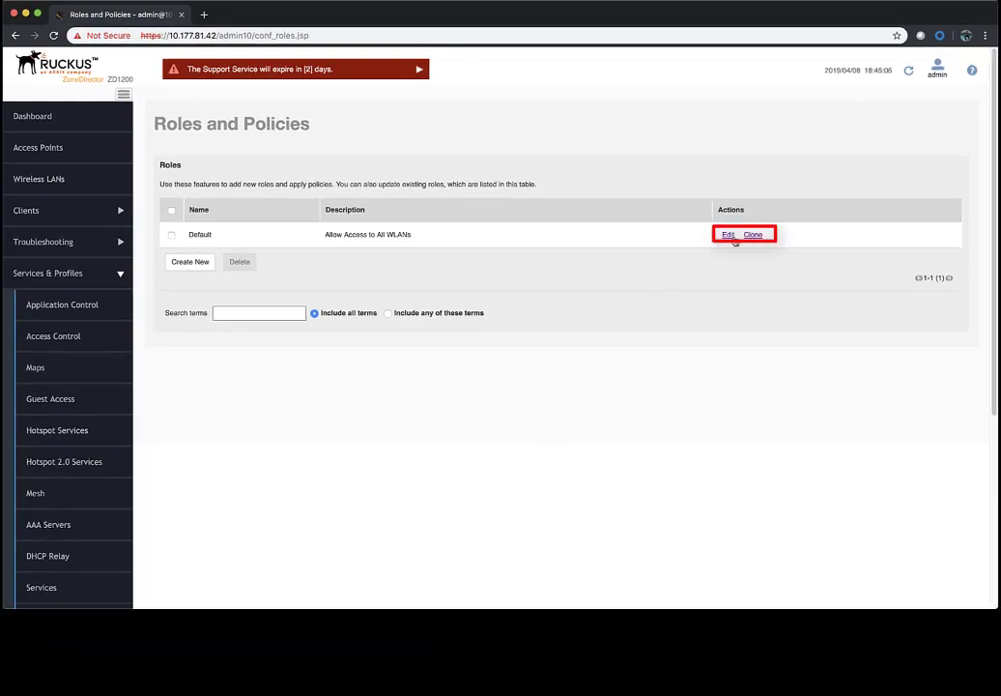
pyautogui.click(731, 236)
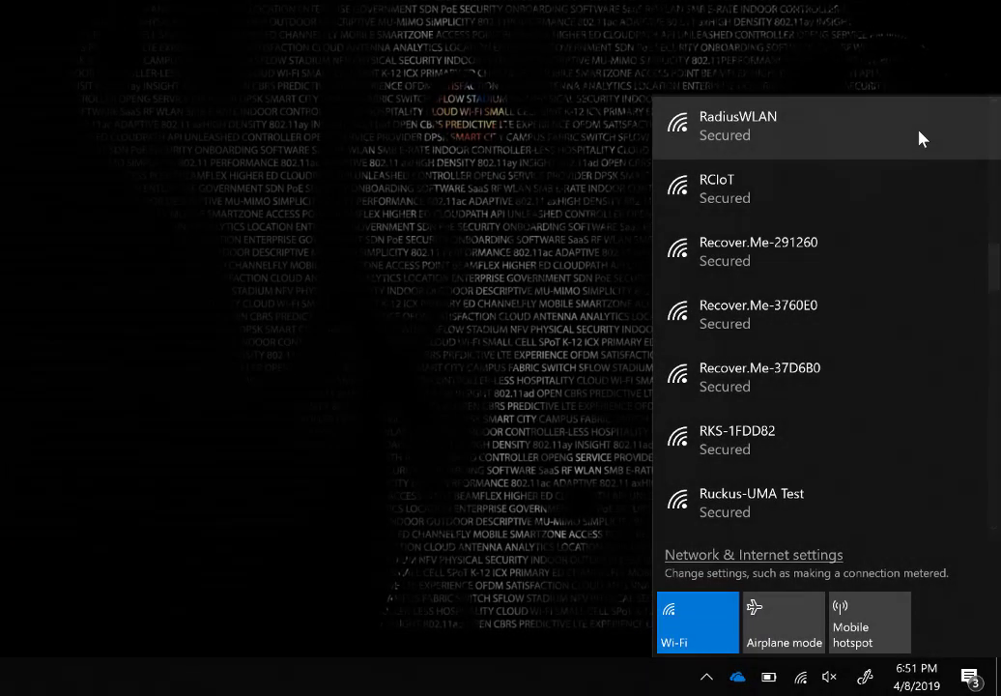
# Join RadiusWLAN as the zdlab user with its password, accepting the certificate prompt.
pyautogui.click(919, 139)
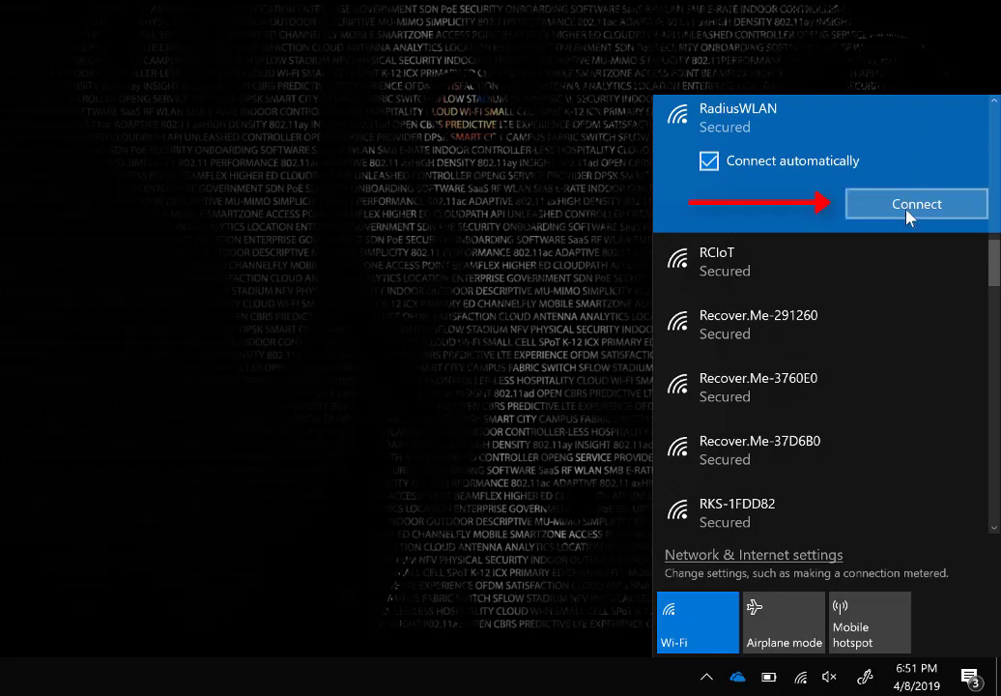
pyautogui.click(906, 208)
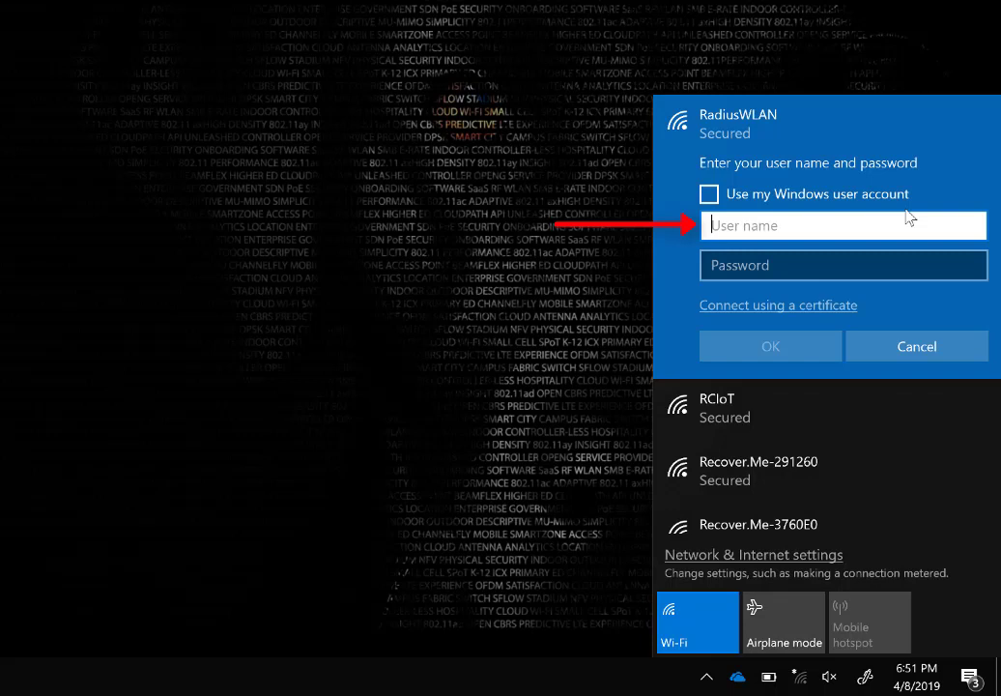
pyautogui.write('zdlab')
pyautogui.press('Tab')
pyautogui.write('password1')
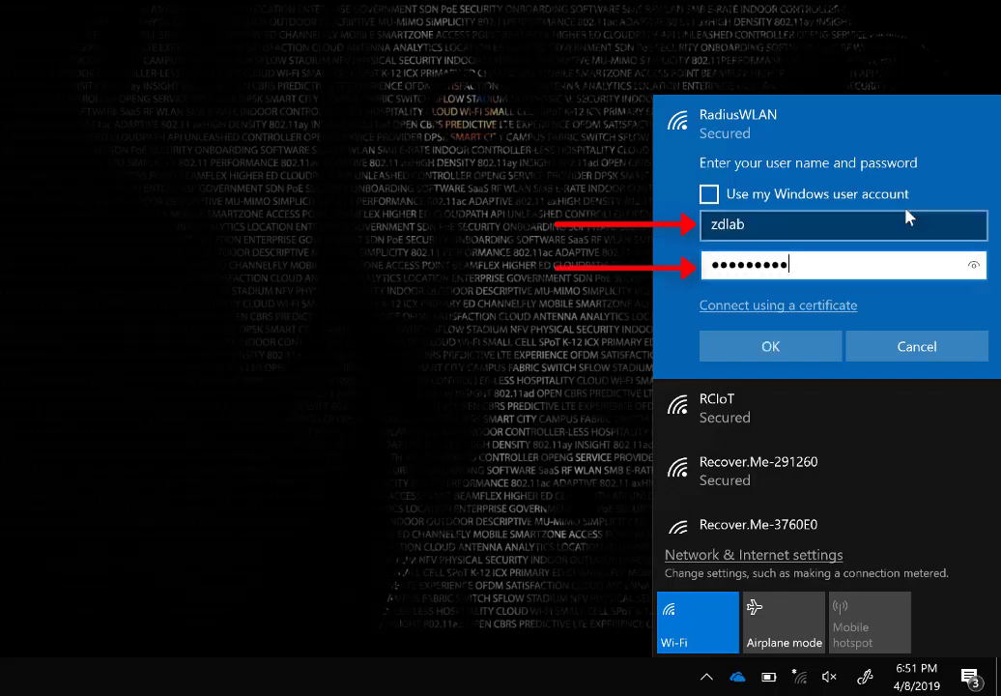
pyautogui.write('!')
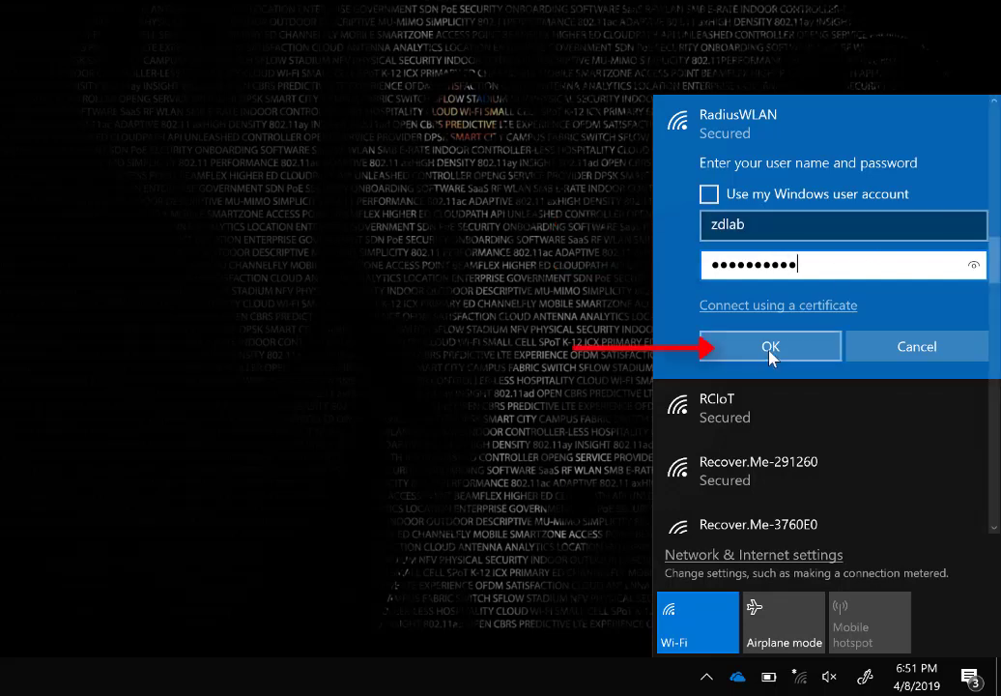
pyautogui.click(770, 352)
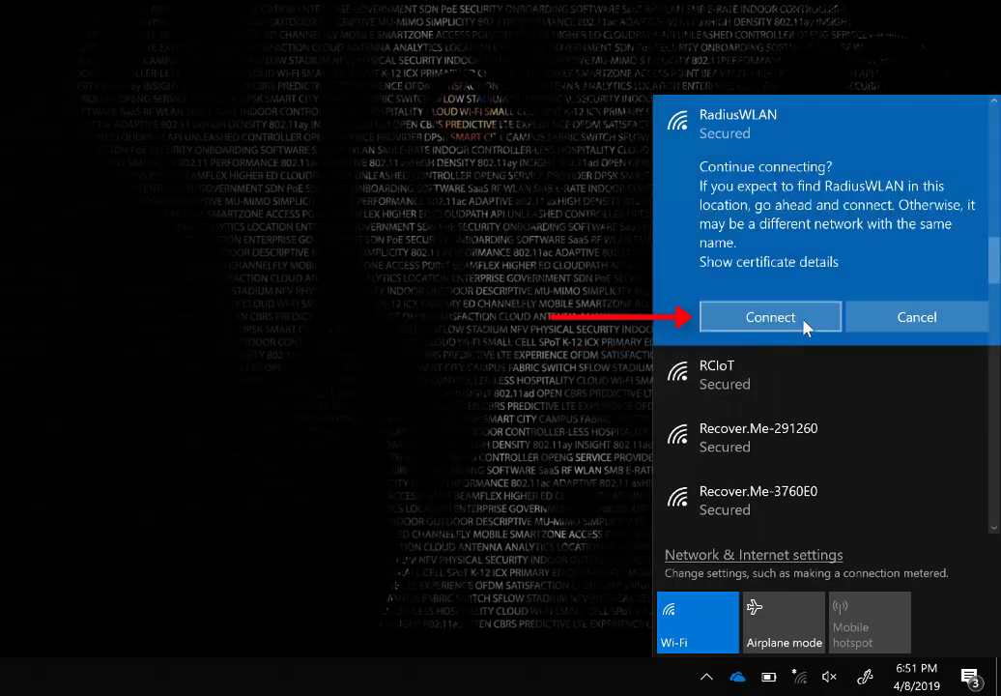
pyautogui.click(812, 325)
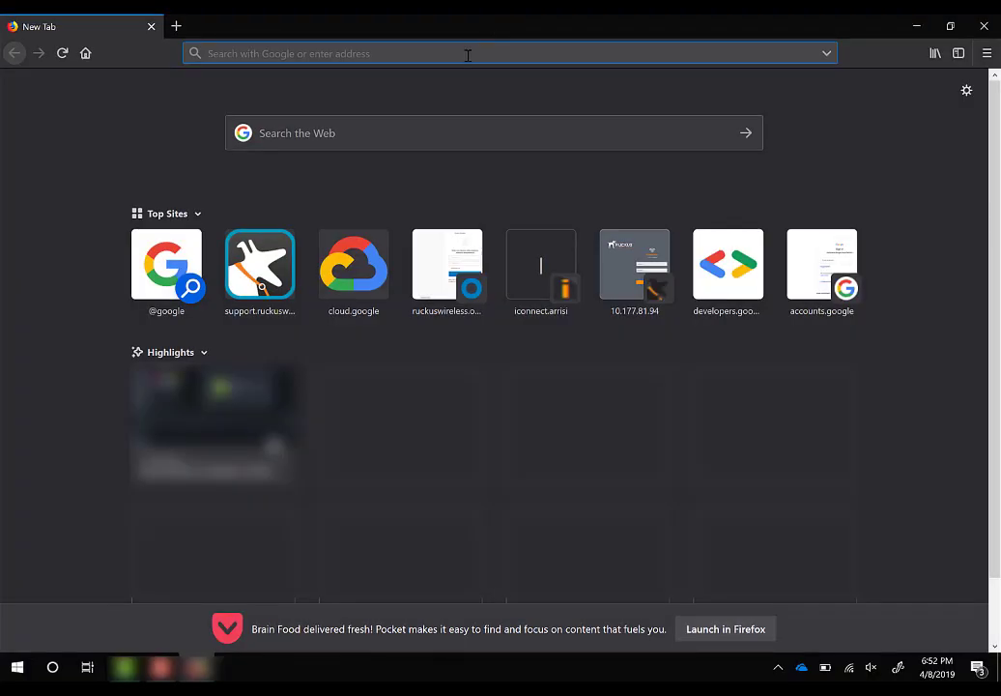
# Load google.com in Firefox to confirm internet access over RadiusWLAN.
pyautogui.write('google.com')
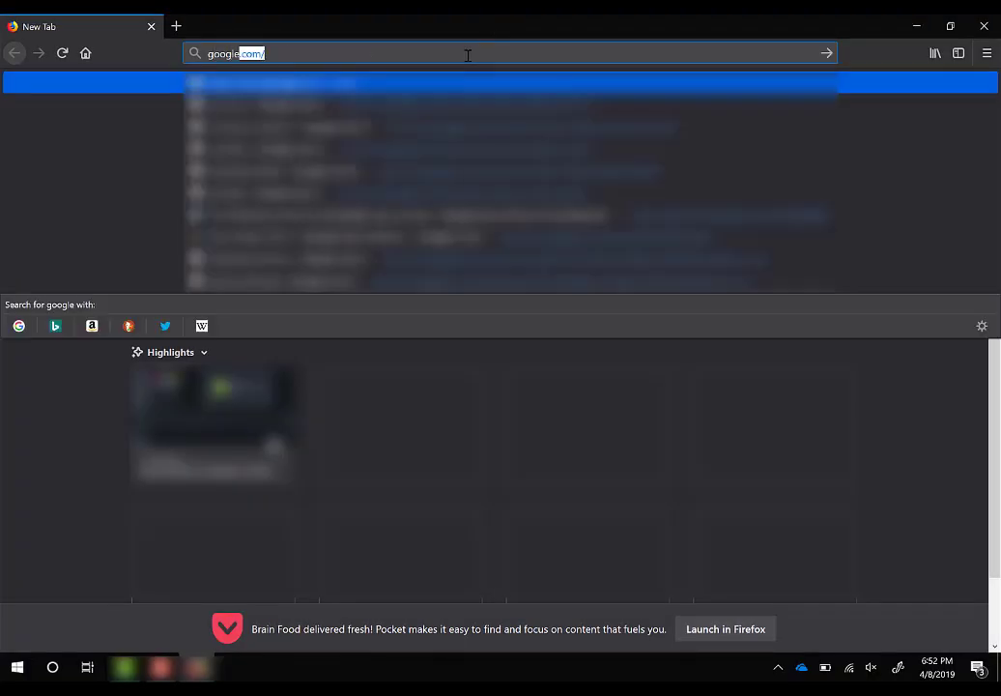
pyautogui.press('Return')
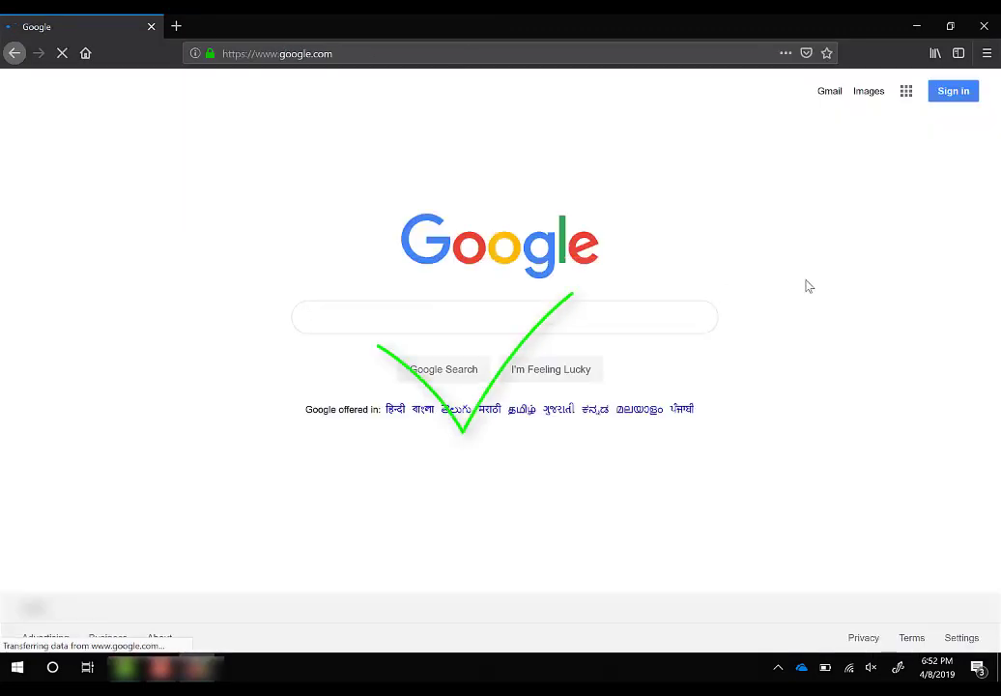